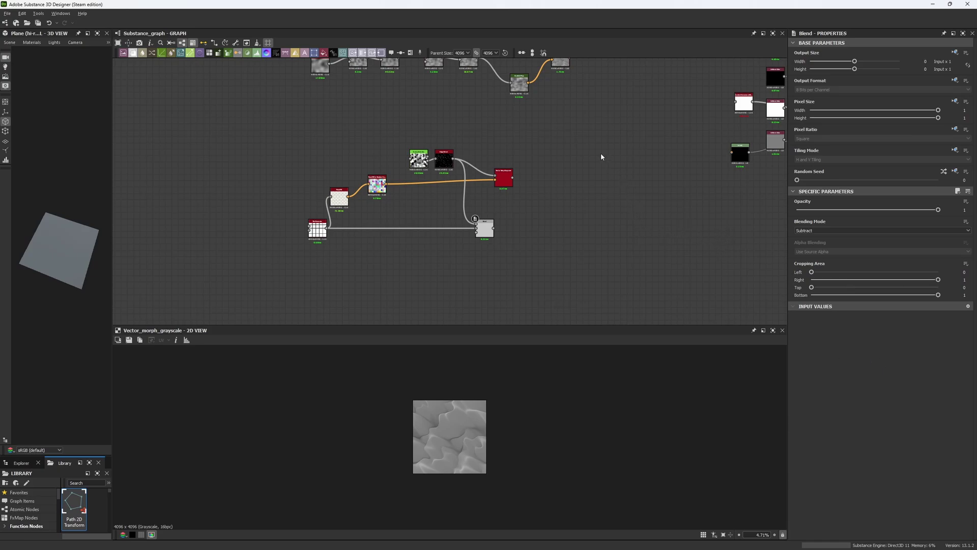
Inspect the Vector Morph Grayscale node at the end of the upper noise chain.
{"action": "middle_click_drag", "start_coordinate": [569, 159], "coordinate": [579, 230]}
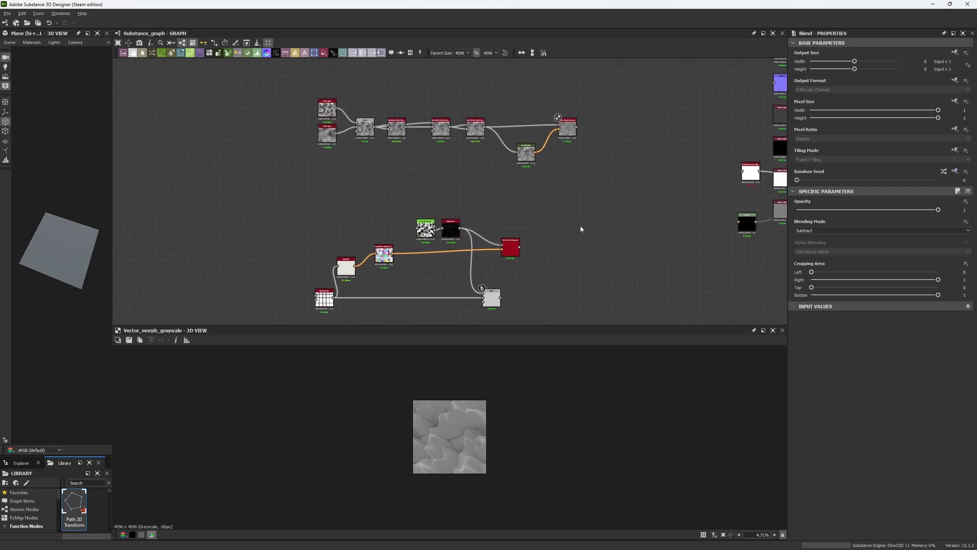
{"action": "left_click", "coordinate": [572, 133]}
{"action": "scroll", "coordinate": [571, 133], "scroll_direction": "up", "scroll_amount": 4}
{"action": "scroll", "coordinate": [563, 147], "scroll_direction": "down", "scroll_amount": 4}
{"action": "scroll", "coordinate": [529, 178], "scroll_direction": "up", "scroll_amount": 1}
{"action": "scroll", "coordinate": [528, 179], "scroll_direction": "up", "scroll_amount": 4}
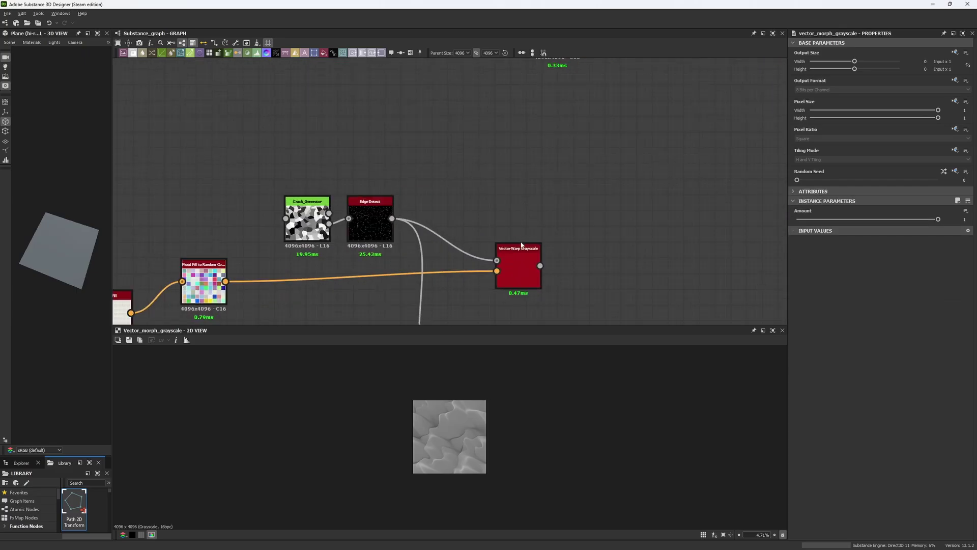
Preview the Vector Warp Grayscale node and move it farther away from the Edge Detect node.
{"action": "left_click", "coordinate": [517, 267]}
{"action": "scroll", "coordinate": [518, 262], "scroll_direction": "down", "scroll_amount": 4}
{"action": "middle_click_drag", "start_coordinate": [522, 250], "coordinate": [551, 173]}
{"action": "scroll", "coordinate": [552, 173], "scroll_direction": "up", "scroll_amount": 3}
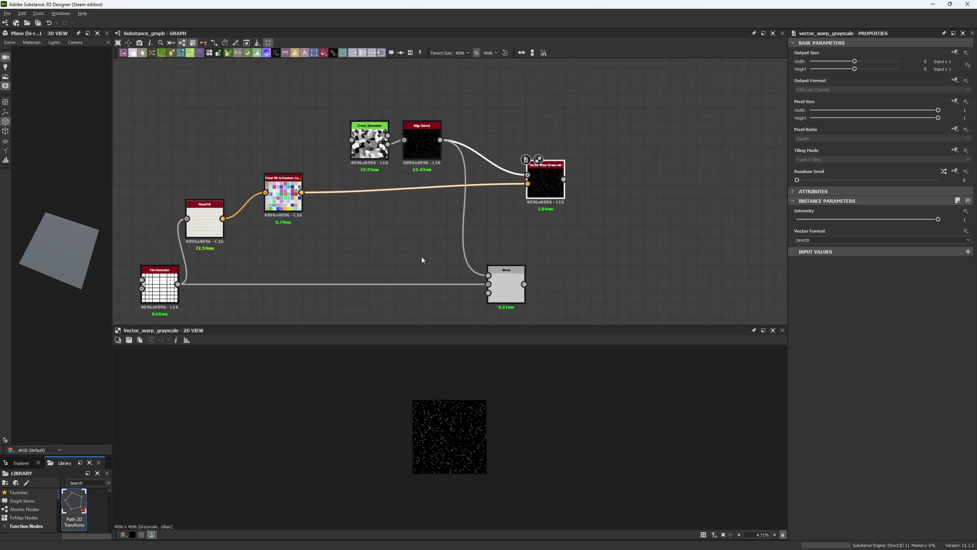
{"action": "middle_click_drag", "start_coordinate": [497, 211], "coordinate": [545, 155]}
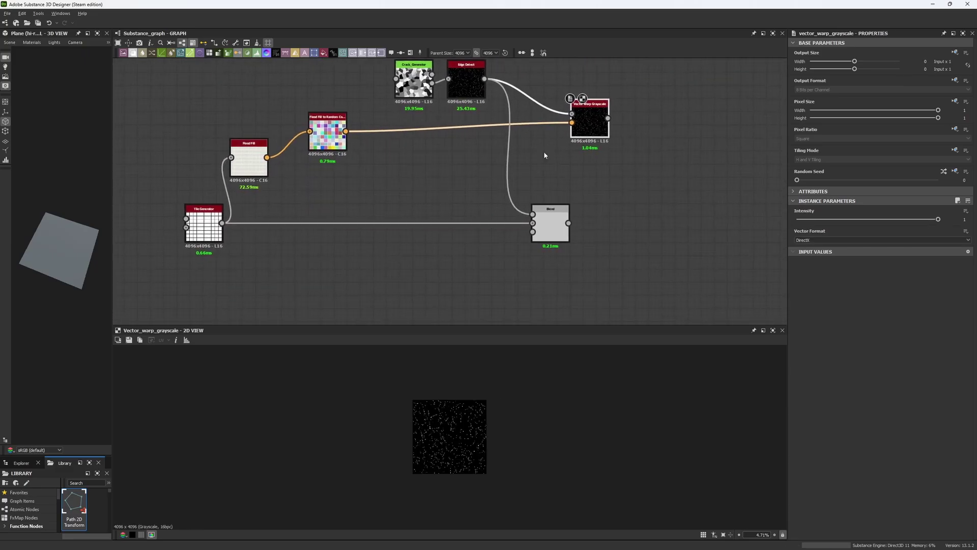
{"action": "left_click_drag", "start_coordinate": [590, 125], "coordinate": [656, 132]}
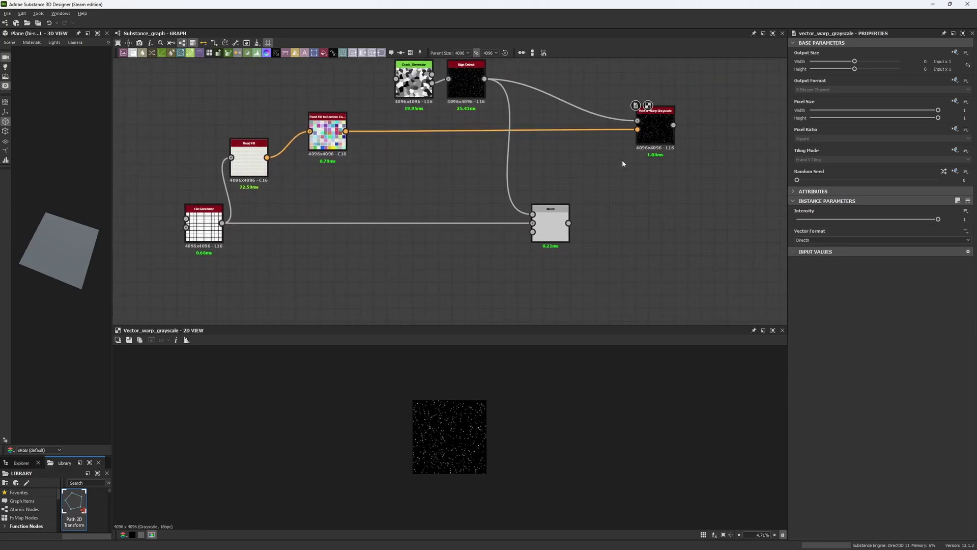
Preview the Blend's crack pattern over the tiles and align the Flood Fill node with Flood Fill to Random Color.
{"action": "left_click", "coordinate": [559, 238]}
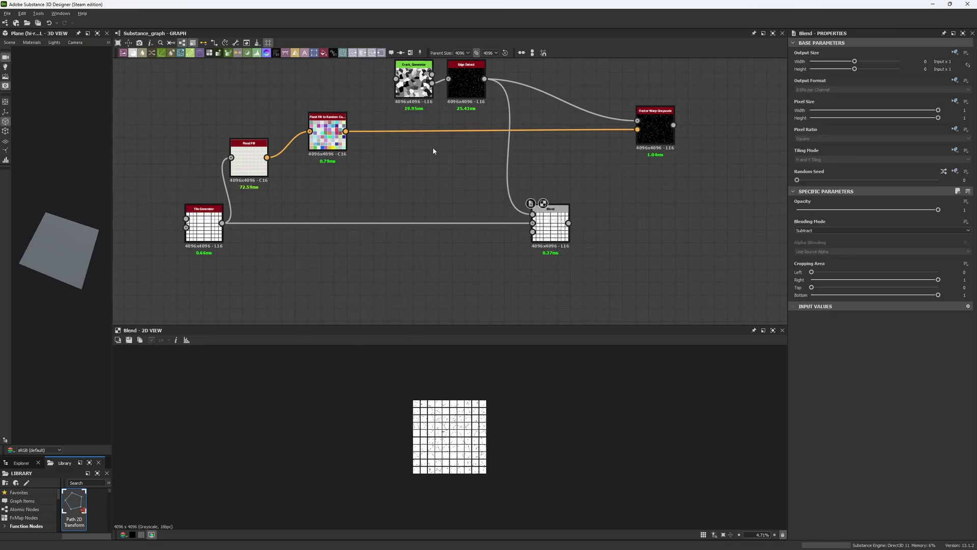
{"action": "left_click", "coordinate": [196, 226]}
{"action": "scroll", "coordinate": [459, 455], "scroll_direction": "up", "scroll_amount": 6}
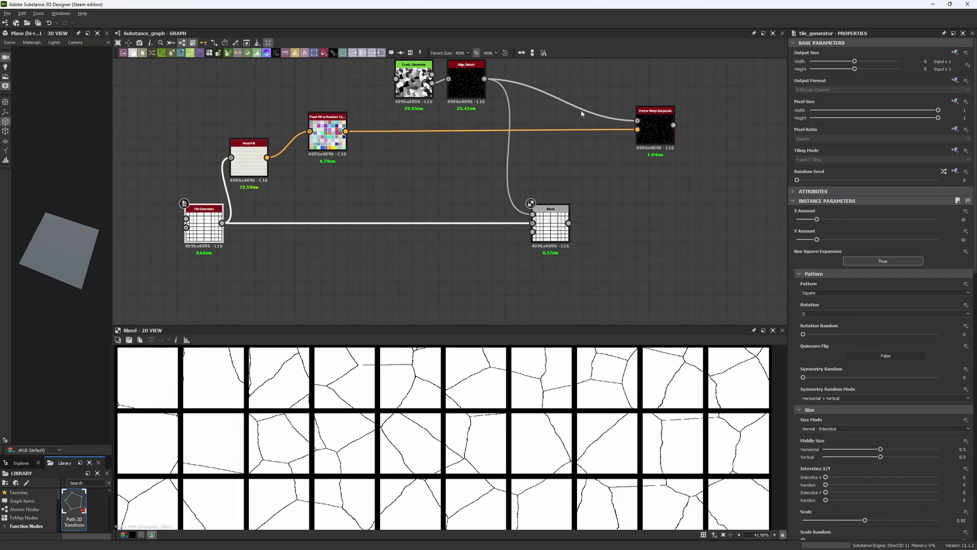
{"action": "left_click", "coordinate": [547, 218]}
{"action": "scroll", "coordinate": [473, 472], "scroll_direction": "down", "scroll_amount": 3}
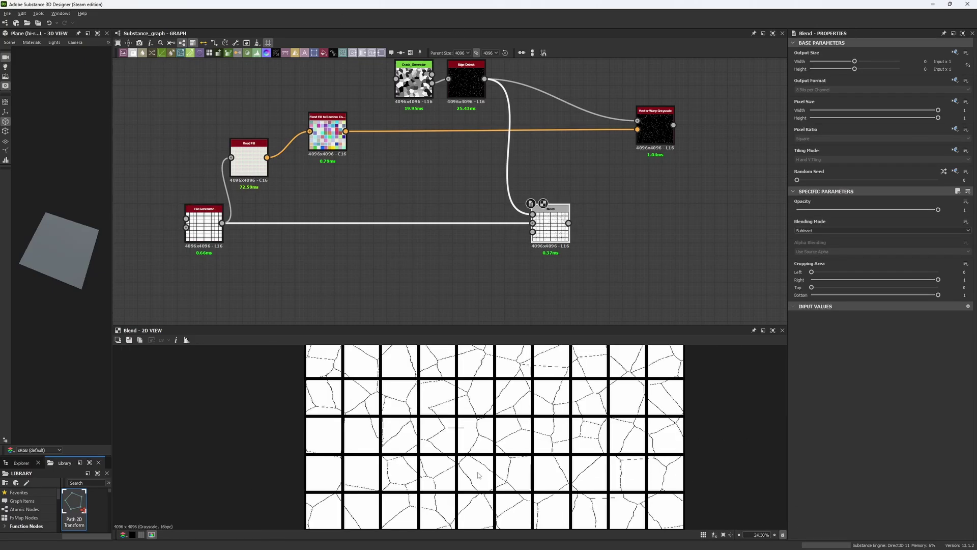
{"action": "scroll", "coordinate": [474, 472], "scroll_direction": "up", "scroll_amount": 4}
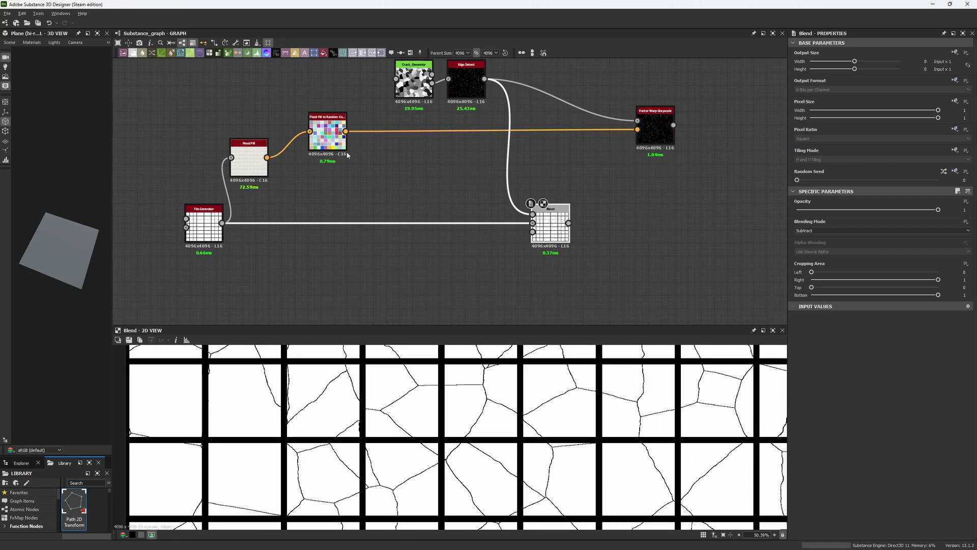
{"action": "left_click_drag", "start_coordinate": [250, 152], "coordinate": [262, 127]}
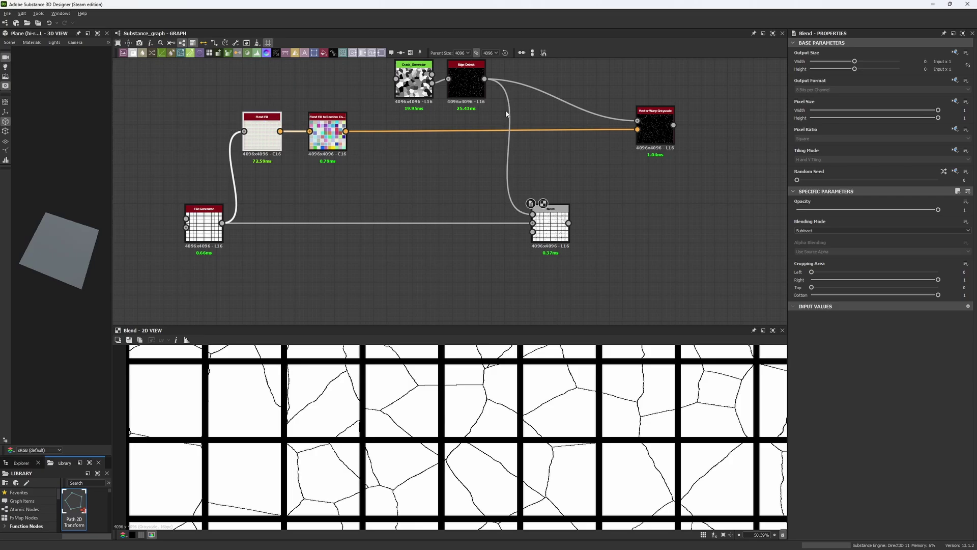
Try a Directional Warp between Edge Detect and the Blend's foreground, with the Tile Generator as its intensity input.
{"action": "left_click_drag", "start_coordinate": [485, 78], "coordinate": [434, 175]}
{"action": "type", "text": "direc"}
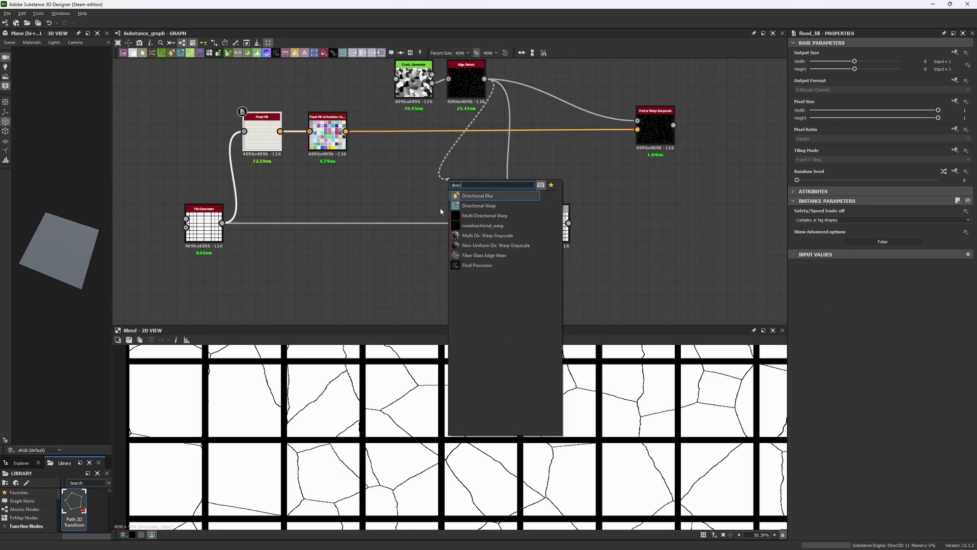
{"action": "left_click", "coordinate": [478, 205]}
{"action": "left_click_drag", "start_coordinate": [454, 188], "coordinate": [222, 223]}
{"action": "left_click", "coordinate": [550, 224]}
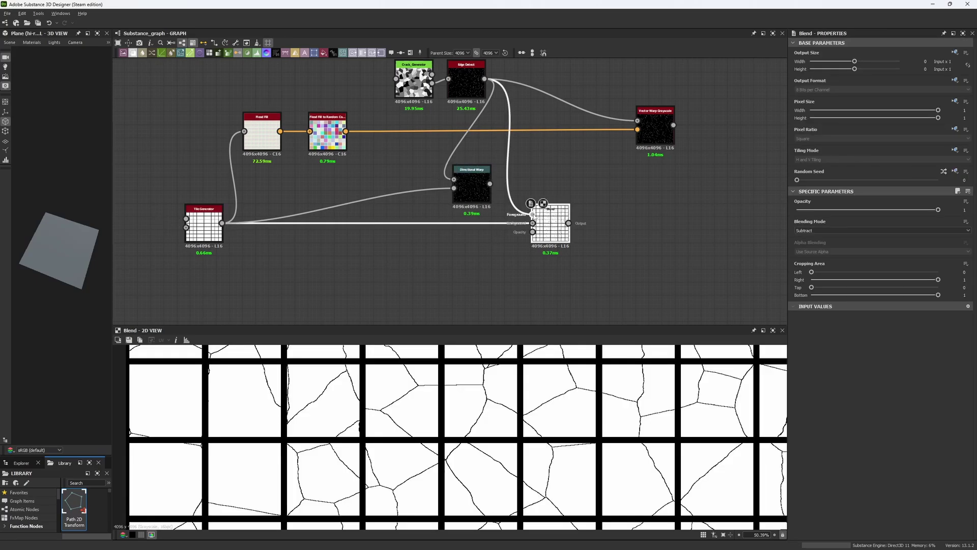
{"action": "left_click_drag", "start_coordinate": [489, 184], "coordinate": [533, 214]}
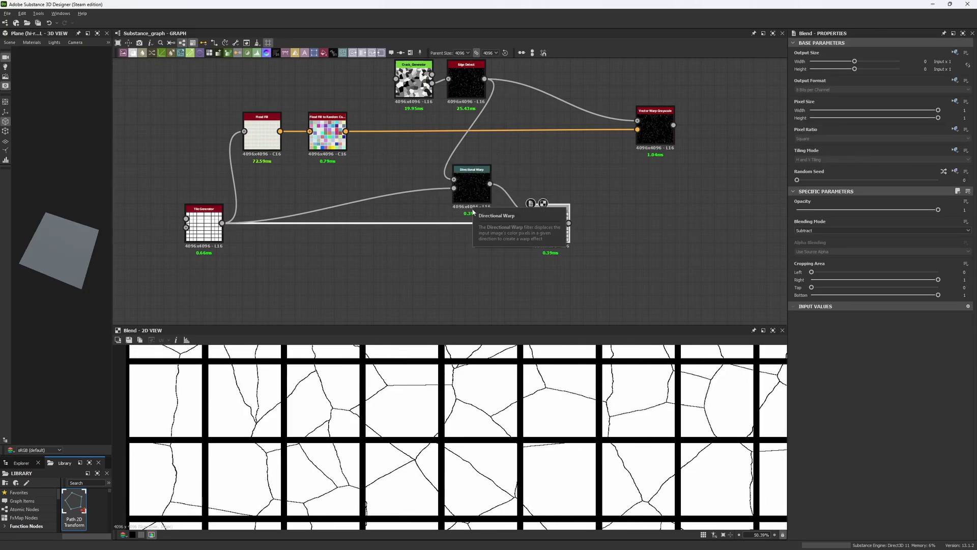
Delete the Directional Warp node and reconnect Edge Detect directly to the Blend's foreground.
{"action": "left_click", "coordinate": [468, 183]}
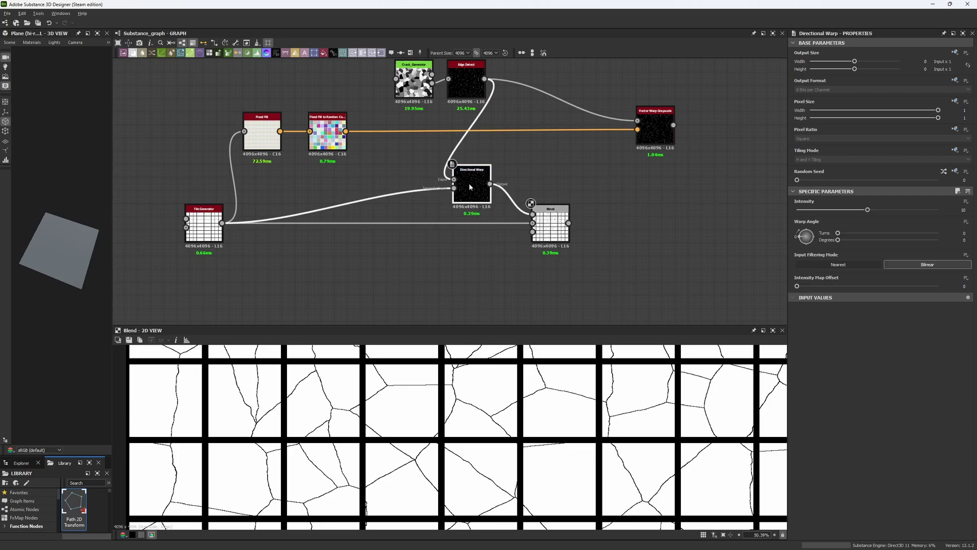
{"action": "left_click_drag", "start_coordinate": [485, 79], "coordinate": [533, 214]}
{"action": "key", "text": "Delete"}
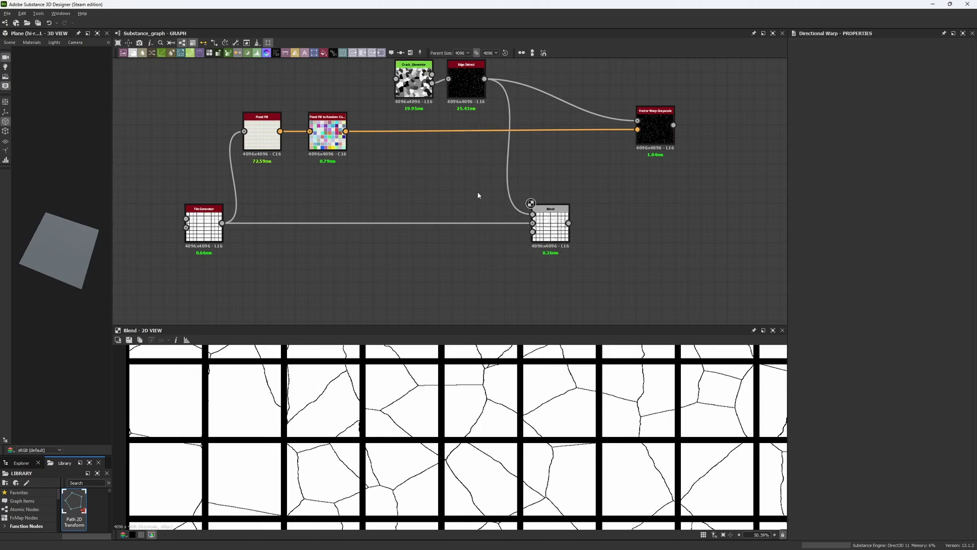
Preview the Vector Warp Grayscale output and examine the node's Input and Vector Map connections.
{"action": "double_click", "coordinate": [667, 135]}
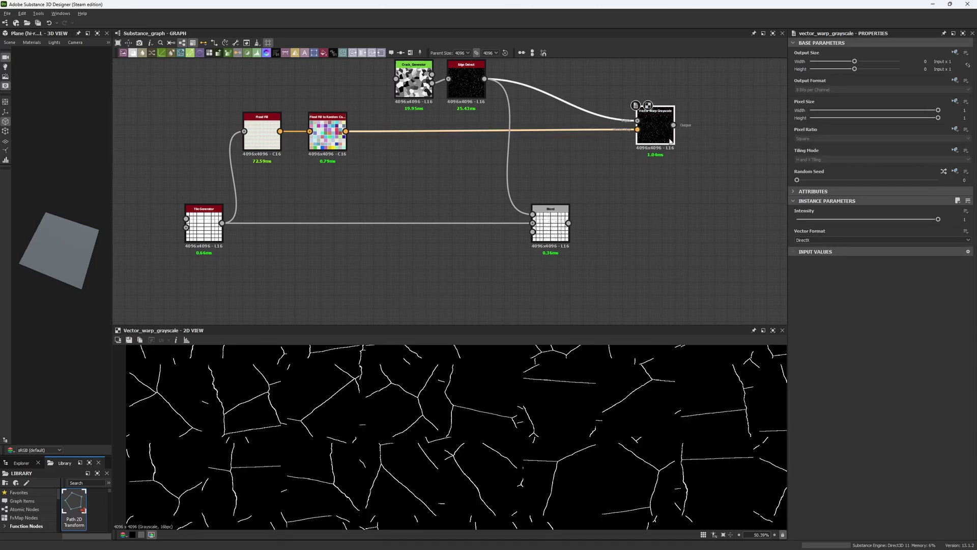
{"action": "scroll", "coordinate": [668, 126], "scroll_direction": "up", "scroll_amount": 5}
{"action": "middle_click_drag", "start_coordinate": [668, 126], "coordinate": [584, 227]}
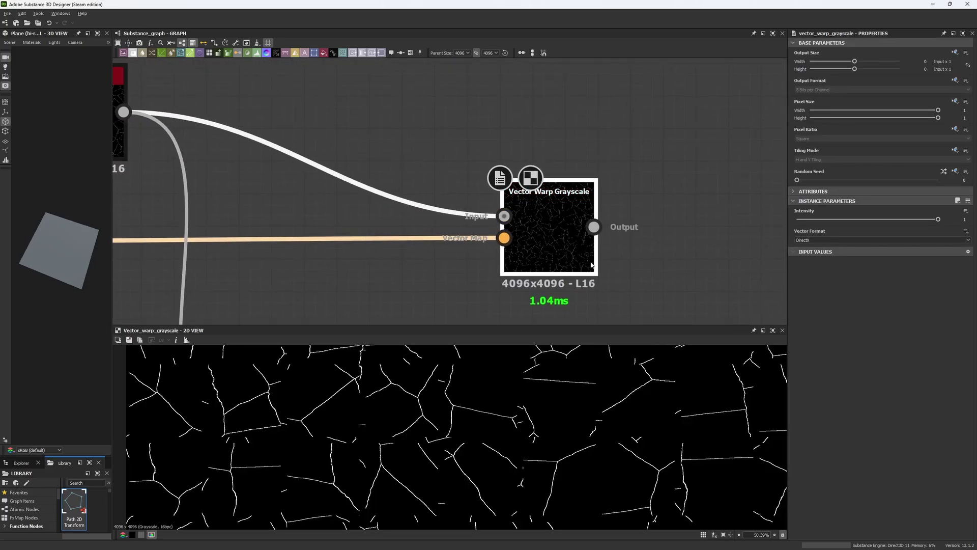
{"action": "scroll", "coordinate": [463, 232], "scroll_direction": "down", "scroll_amount": 2}
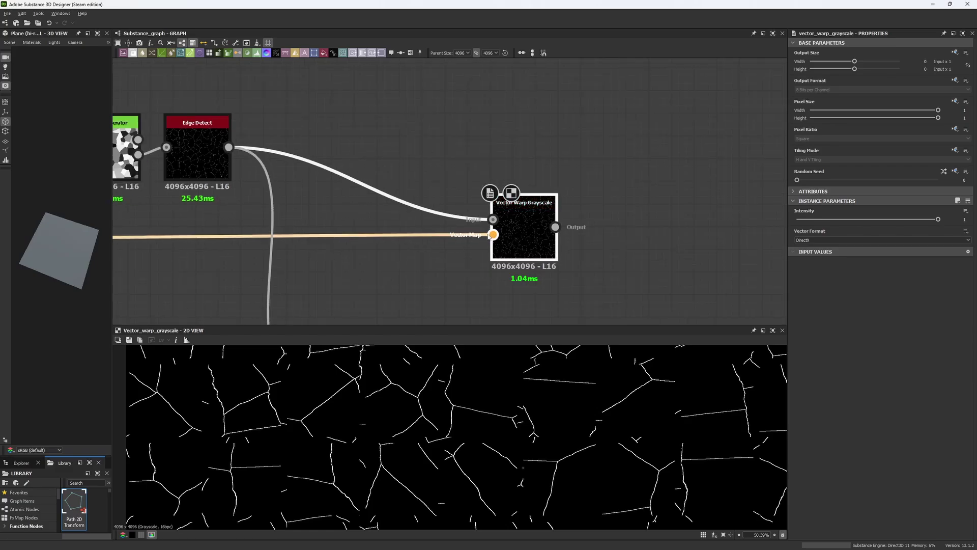
{"action": "scroll", "coordinate": [493, 234], "scroll_direction": "up", "scroll_amount": 3}
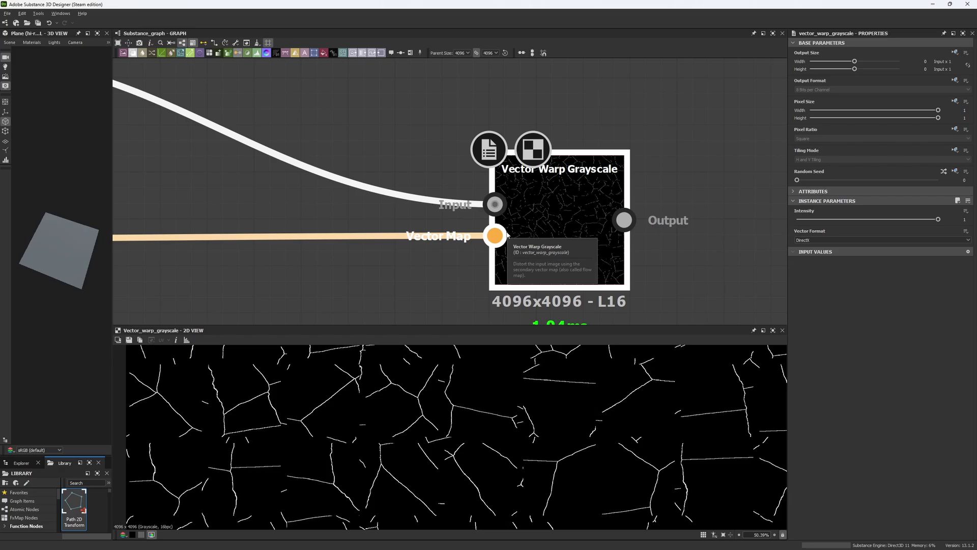
{"action": "scroll", "coordinate": [508, 234], "scroll_direction": "down", "scroll_amount": 6}
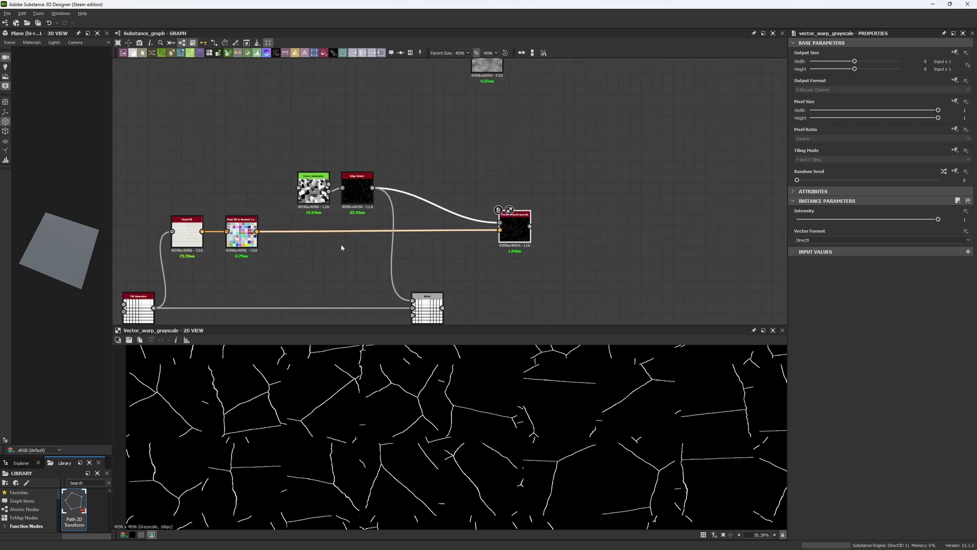
{"action": "scroll", "coordinate": [152, 300], "scroll_direction": "up", "scroll_amount": 4}
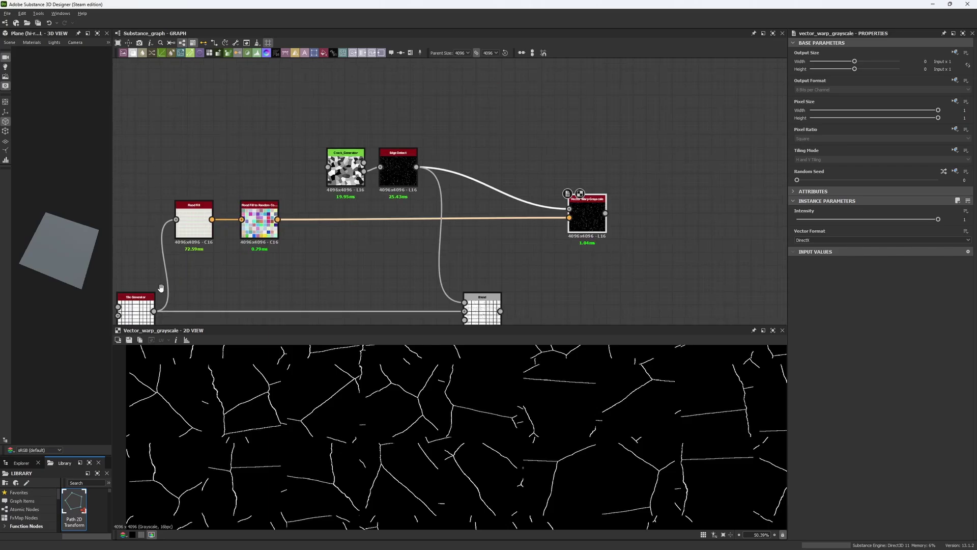
Preview the outputs of the Tile Generator and the Flood Fill node.
{"action": "double_click", "coordinate": [138, 308]}
{"action": "key", "text": "f"}
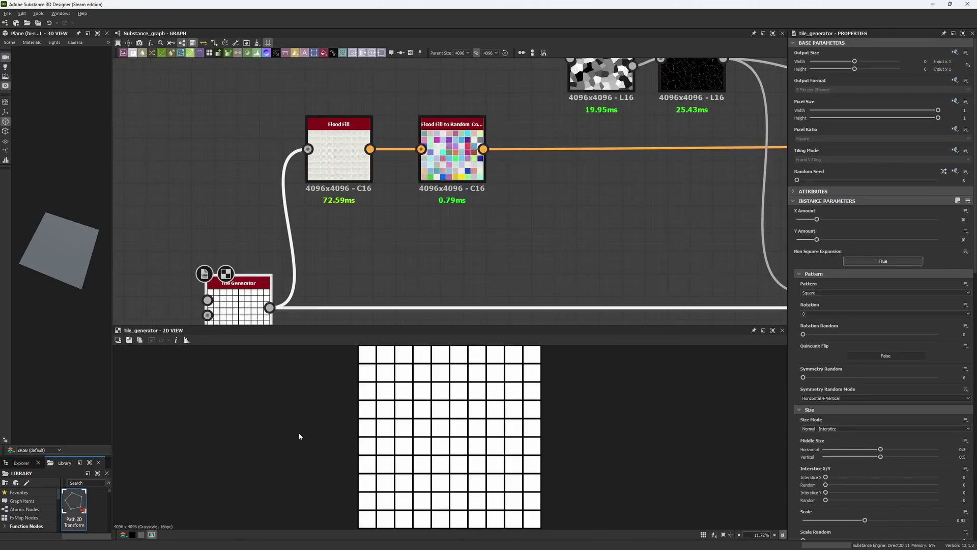
{"action": "double_click", "coordinate": [339, 151]}
{"action": "middle_click_drag", "start_coordinate": [360, 222], "coordinate": [253, 233]}
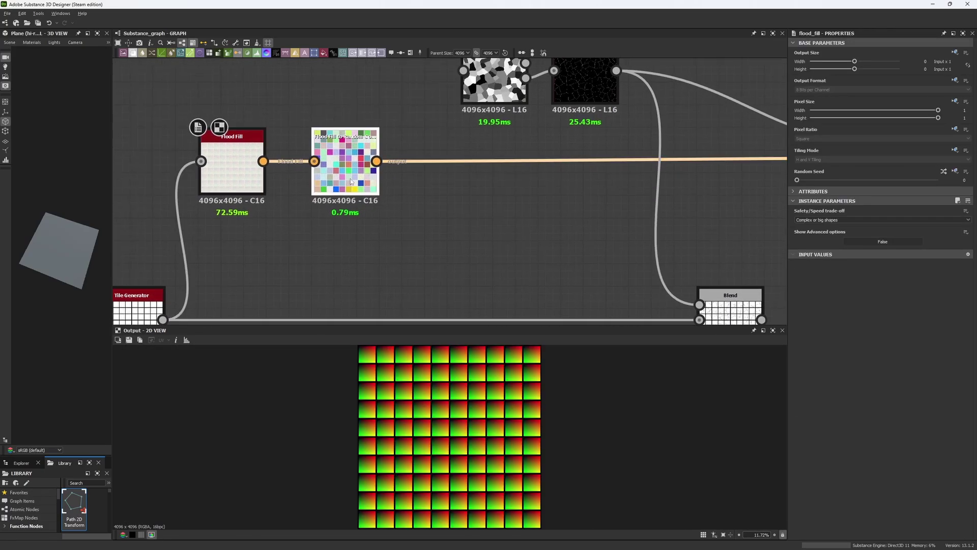
Preview the Flood Fill to Random Color output and examine the color assigned to each tile.
{"action": "double_click", "coordinate": [345, 168]}
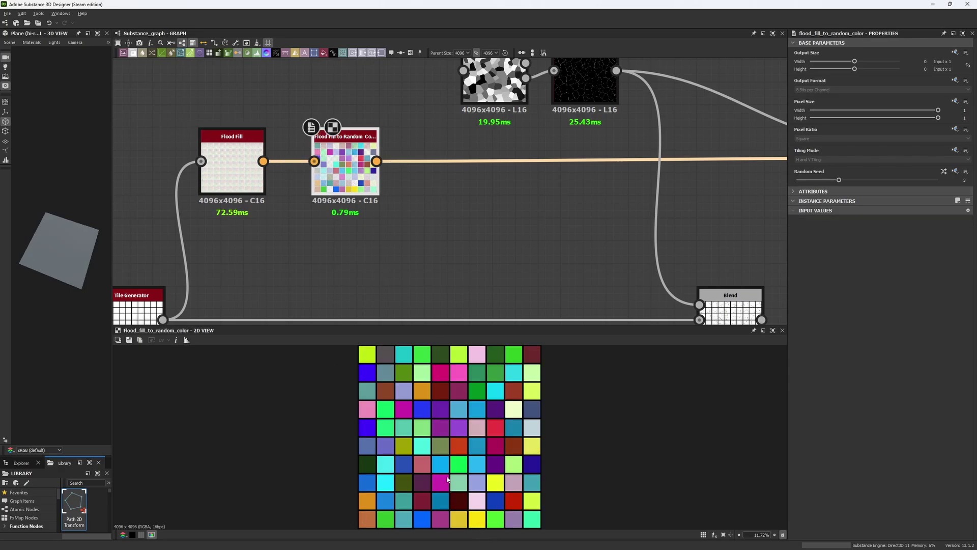
{"action": "scroll", "coordinate": [397, 488], "scroll_direction": "up", "scroll_amount": 5}
{"action": "scroll", "coordinate": [343, 365], "scroll_direction": "down", "scroll_amount": 4}
{"action": "middle_click_drag", "start_coordinate": [494, 432], "coordinate": [383, 460]}
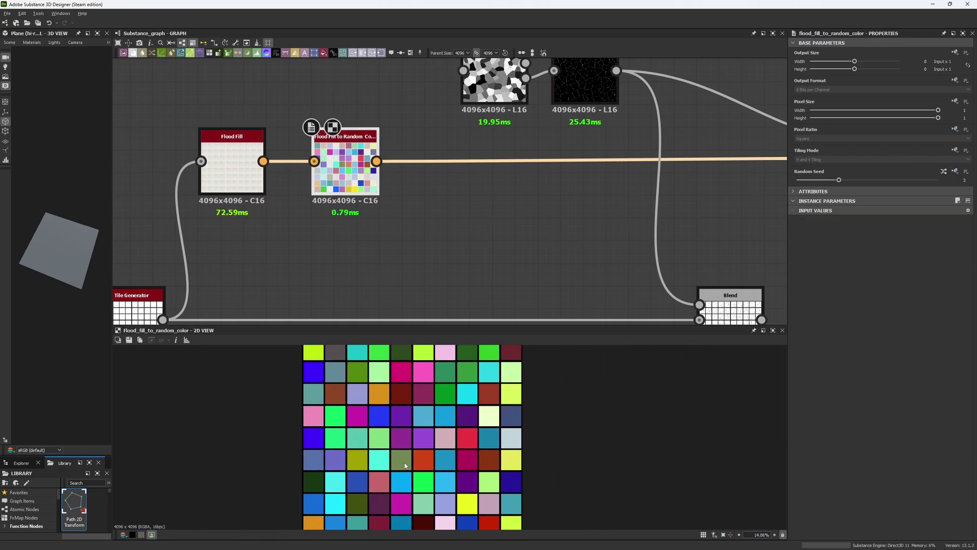
{"action": "scroll", "coordinate": [614, 424], "scroll_direction": "down", "scroll_amount": 1}
{"action": "scroll", "coordinate": [521, 473], "scroll_direction": "up", "scroll_amount": 2}
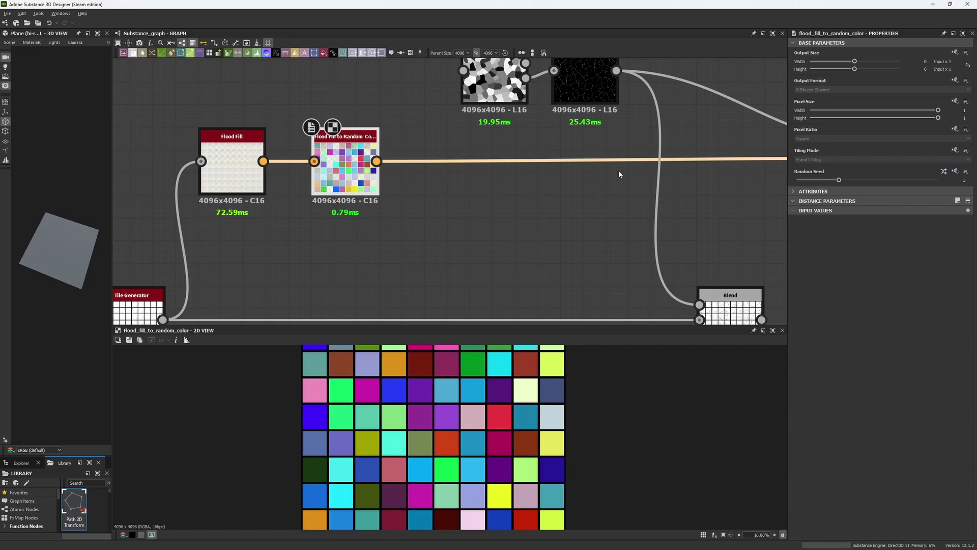
{"action": "middle_click_drag", "start_coordinate": [618, 171], "coordinate": [499, 189]}
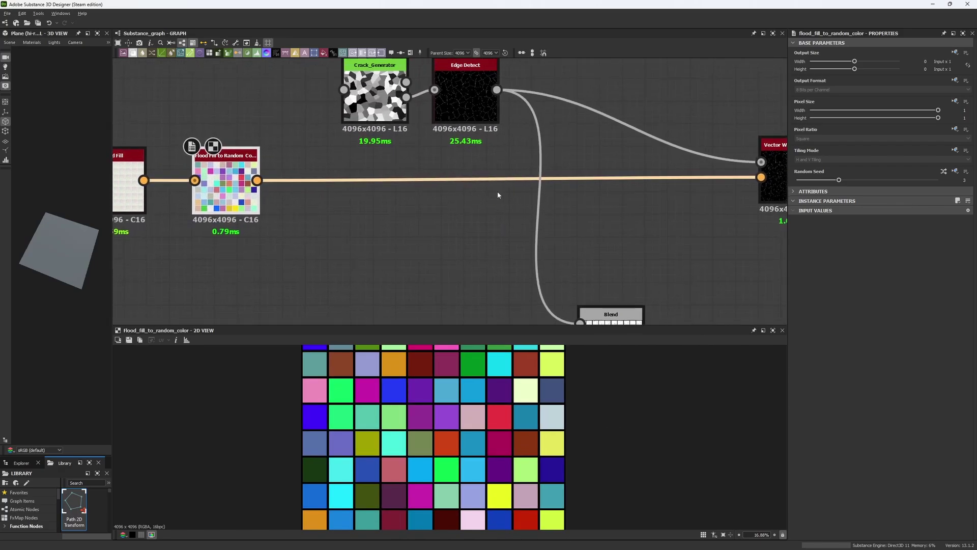
Compare the Edge Detect crack lines with the Vector Warp Grayscale output in close-up.
{"action": "double_click", "coordinate": [478, 119]}
{"action": "middle_click_drag", "start_coordinate": [639, 179], "coordinate": [610, 165]}
{"action": "left_click", "coordinate": [197, 164]}
{"action": "middle_click_drag", "start_coordinate": [733, 170], "coordinate": [412, 213]}
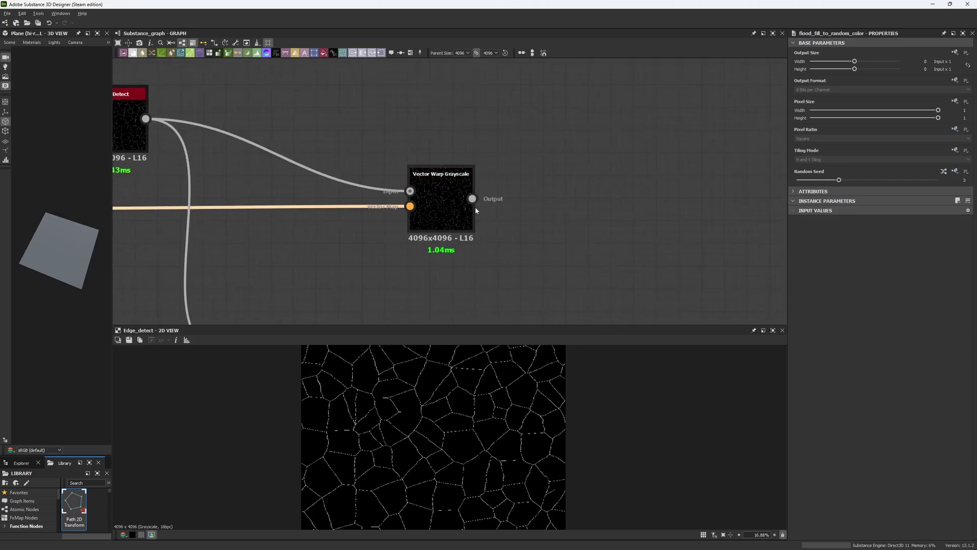
{"action": "double_click", "coordinate": [458, 216]}
{"action": "middle_click_drag", "start_coordinate": [385, 257], "coordinate": [507, 168]}
{"action": "scroll", "coordinate": [370, 460], "scroll_direction": "up", "scroll_amount": 5}
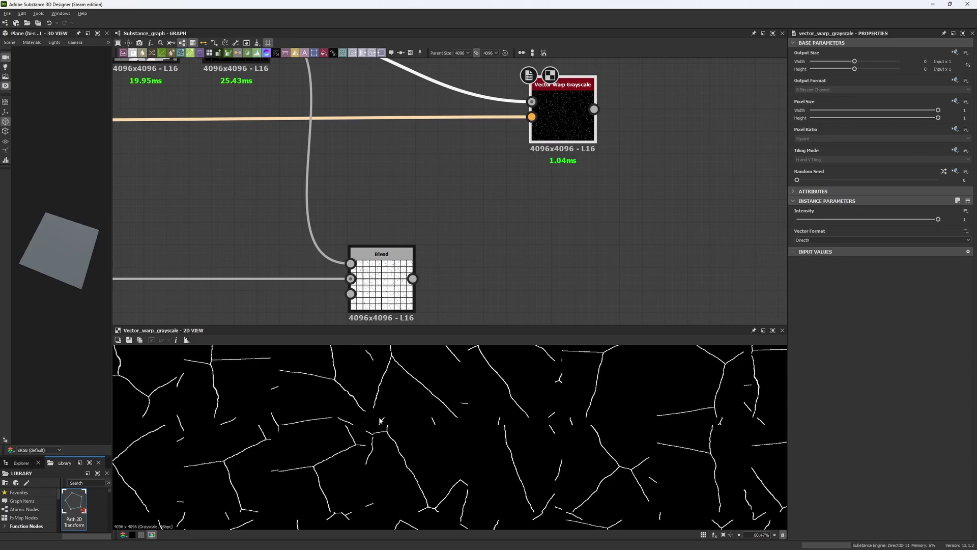
Connect the Vector Warp Grayscale output to the Blend's foreground, preview the result, and move the Blend node beyond the warp node.
{"action": "right_click_drag", "start_coordinate": [483, 178], "coordinate": [493, 179]}
{"action": "middle_click_drag", "start_coordinate": [462, 166], "coordinate": [507, 154]}
{"action": "scroll", "coordinate": [511, 153], "scroll_direction": "down", "scroll_amount": 2}
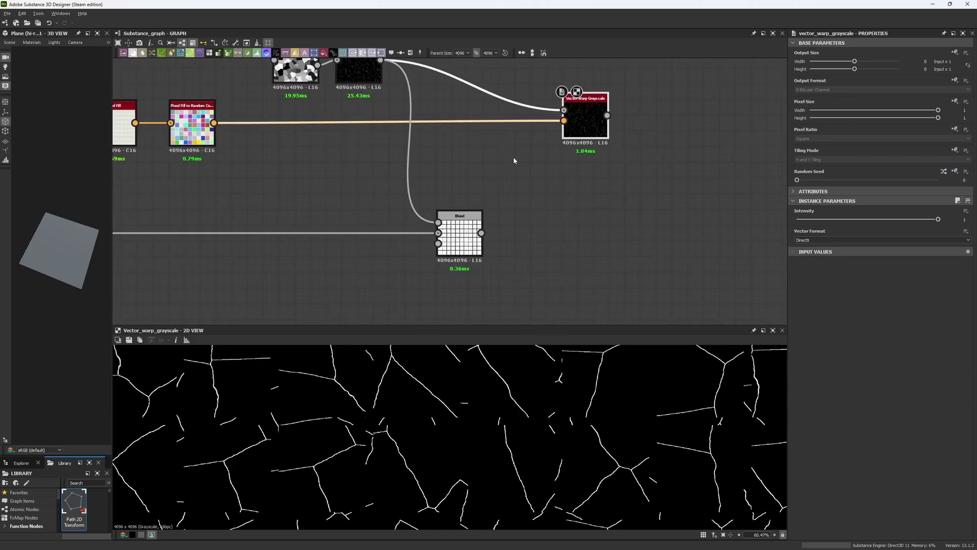
{"action": "left_click_drag", "start_coordinate": [607, 116], "coordinate": [438, 223]}
{"action": "double_click", "coordinate": [458, 221]}
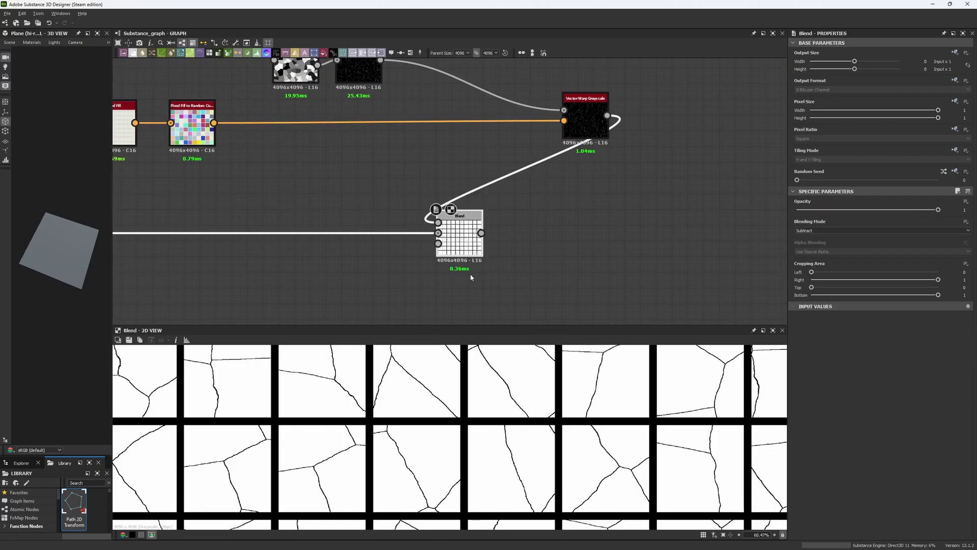
{"action": "scroll", "coordinate": [483, 448], "scroll_direction": "up", "scroll_amount": 1}
{"action": "scroll", "coordinate": [415, 449], "scroll_direction": "down", "scroll_amount": 2}
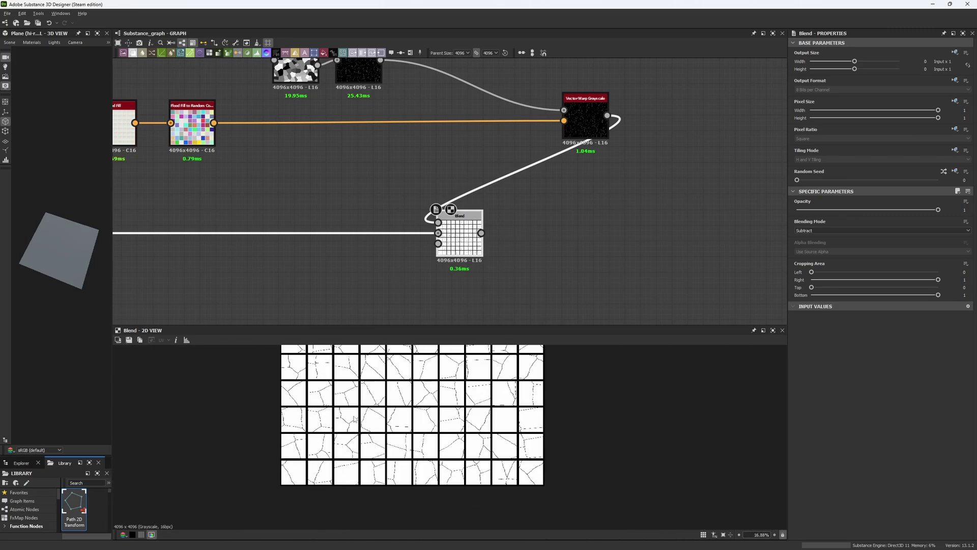
{"action": "scroll", "coordinate": [356, 420], "scroll_direction": "up", "scroll_amount": 3}
{"action": "left_click_drag", "start_coordinate": [441, 254], "coordinate": [652, 254]}
Add a Flood Fill to Random Grayscale node from the Flood Fill output and view its whole preview.
{"action": "middle_click_drag", "start_coordinate": [362, 166], "coordinate": [613, 172]}
{"action": "left_click_drag", "start_coordinate": [387, 128], "coordinate": [429, 203]}
{"action": "type", "text": "floo"}
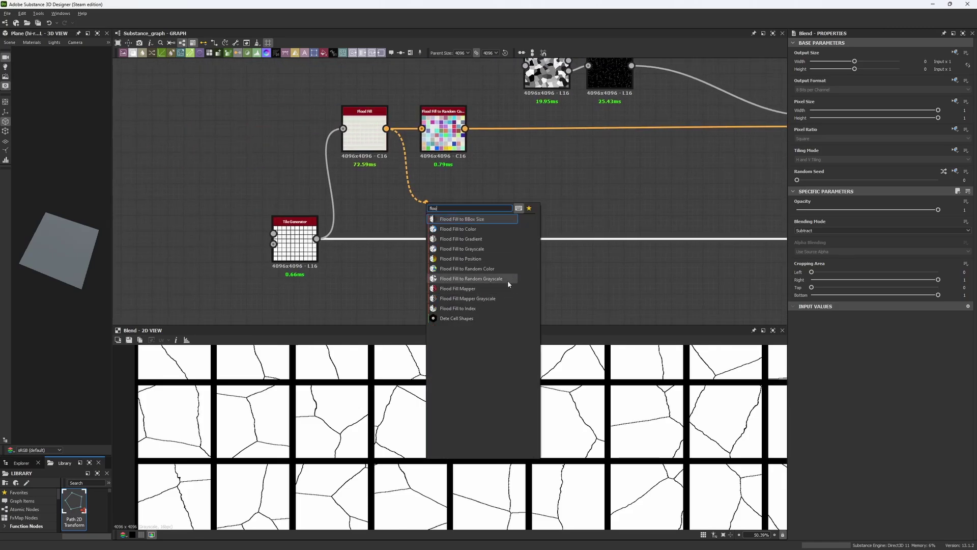
{"action": "left_click", "coordinate": [489, 278]}
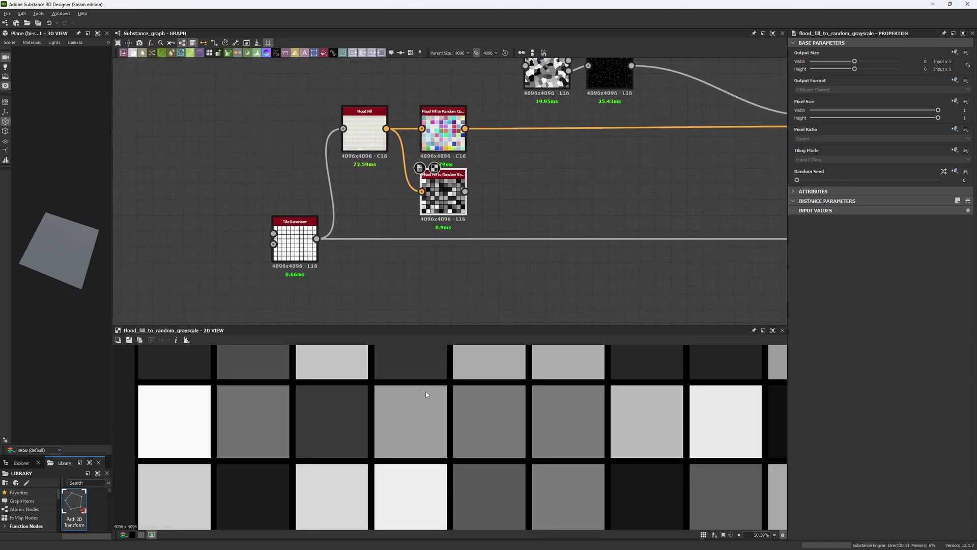
{"action": "key", "text": "f"}
{"action": "middle_click_drag", "start_coordinate": [413, 206], "coordinate": [254, 223]}
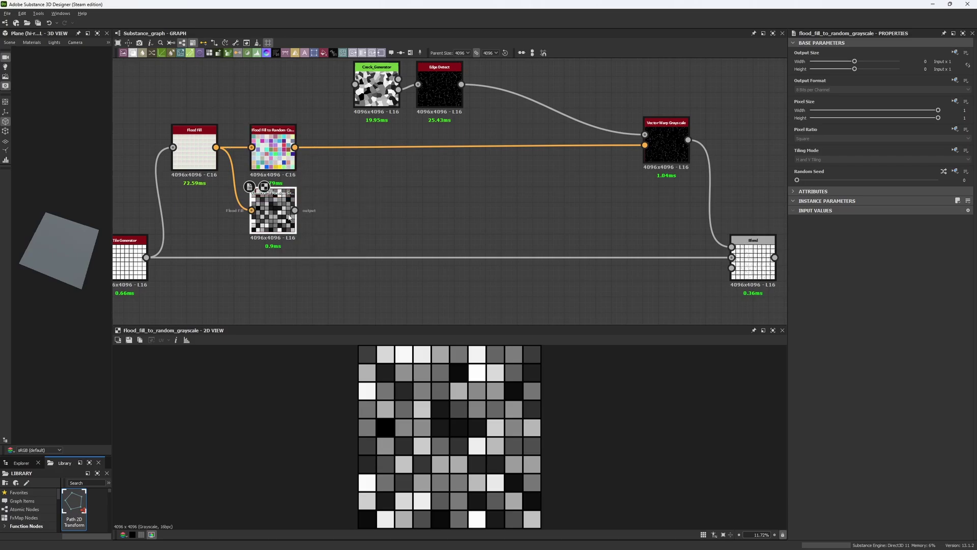
Route the random grayscale output through a new Gradient Map into Vector Warp Grayscale's vector input and preview the Blend in close-up.
{"action": "left_click_drag", "start_coordinate": [294, 210], "coordinate": [360, 207]}
{"action": "left_click", "coordinate": [377, 226]}
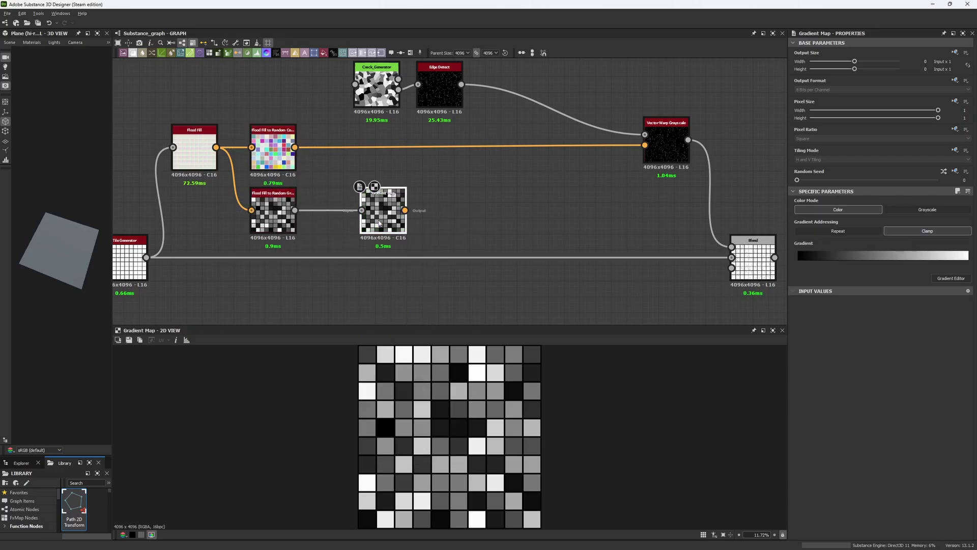
{"action": "left_click_drag", "start_coordinate": [644, 145], "coordinate": [396, 214]}
{"action": "left_click", "coordinate": [669, 148]}
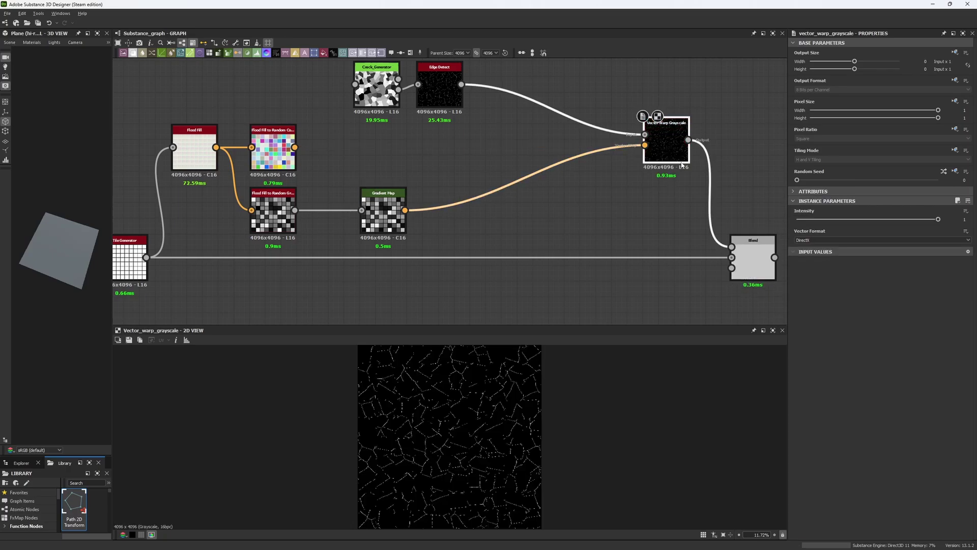
{"action": "left_click", "coordinate": [752, 260]}
{"action": "scroll", "coordinate": [459, 399], "scroll_direction": "up", "scroll_amount": 5}
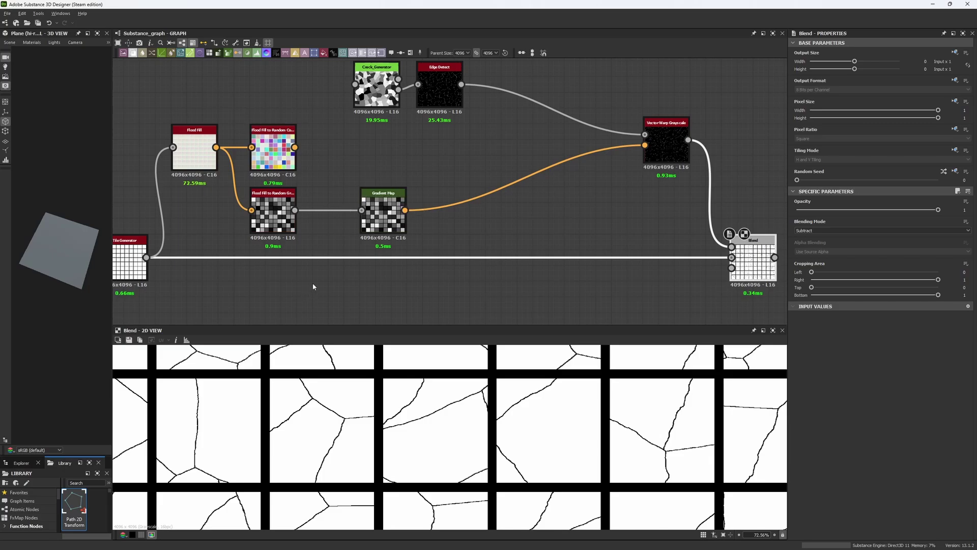
Add a Histogram Scan node from the Flood Fill to Random Grayscale output.
{"action": "scroll", "coordinate": [508, 257], "scroll_direction": "down", "scroll_amount": 2}
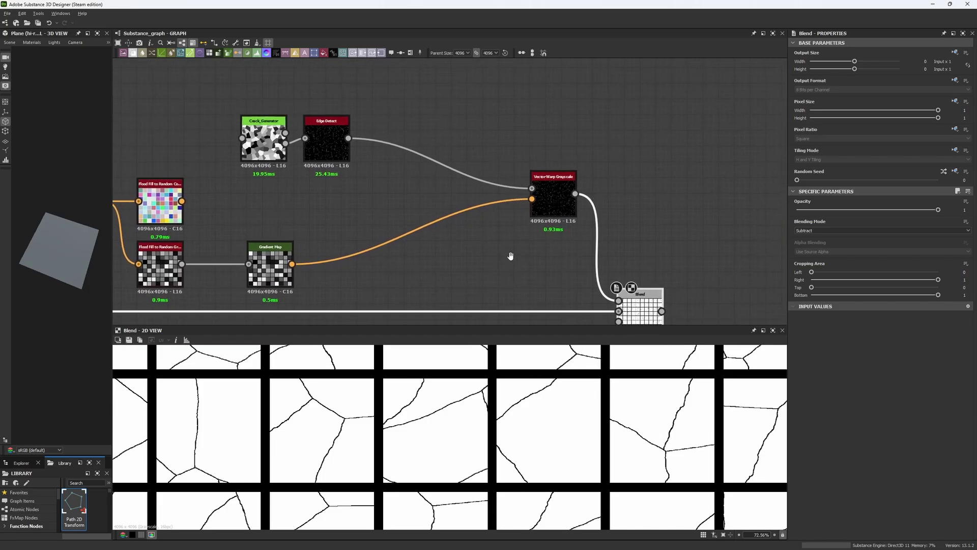
{"action": "scroll", "coordinate": [537, 237], "scroll_direction": "down", "scroll_amount": 2}
{"action": "left_click_drag", "start_coordinate": [540, 227], "coordinate": [494, 208]}
{"action": "scroll", "coordinate": [378, 258], "scroll_direction": "up", "scroll_amount": 4}
{"action": "middle_click_drag", "start_coordinate": [365, 210], "coordinate": [317, 127]}
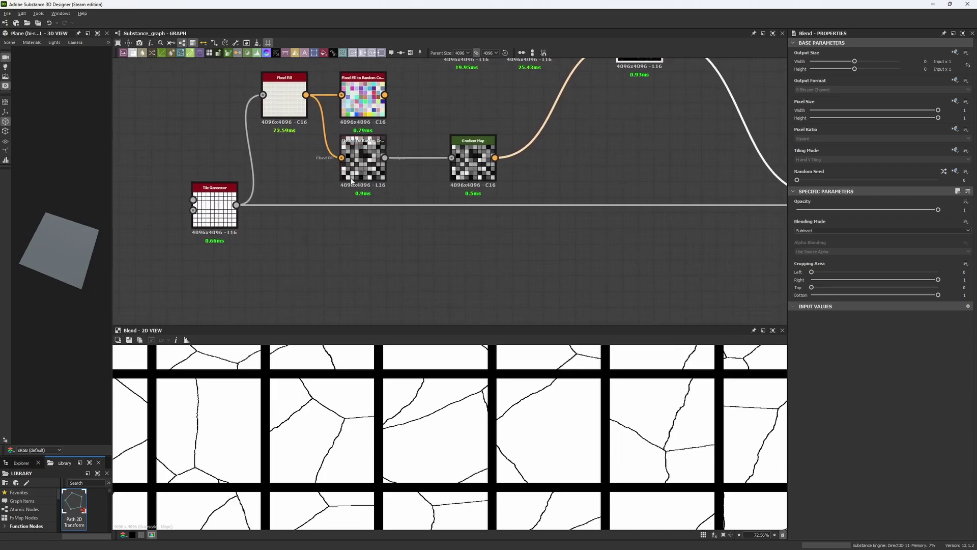
{"action": "left_click_drag", "start_coordinate": [385, 158], "coordinate": [450, 267]}
{"action": "type", "text": "hi"}
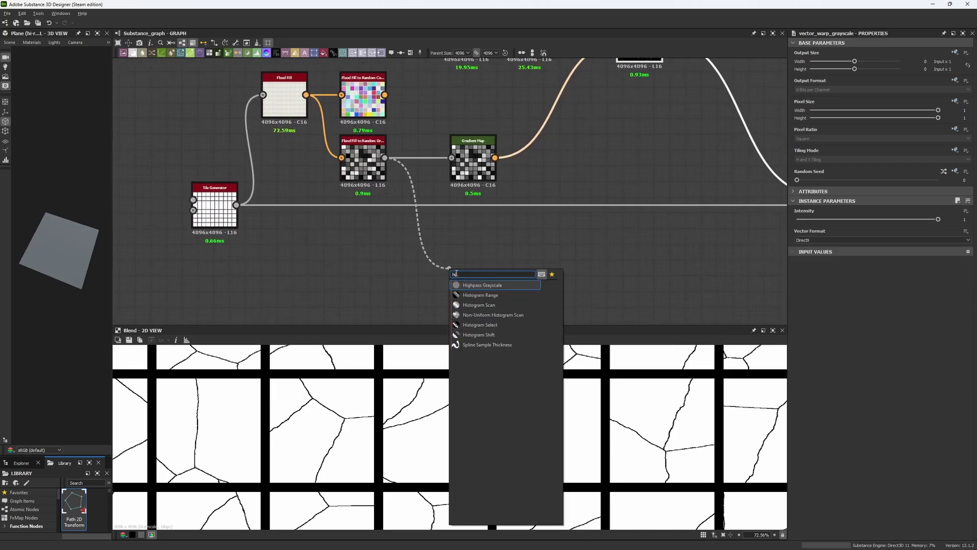
{"action": "left_click", "coordinate": [511, 305]}
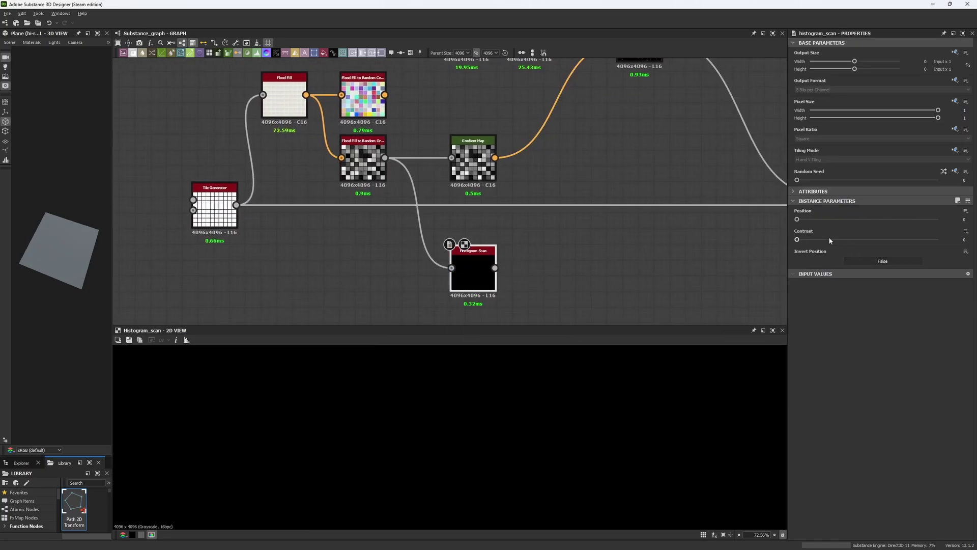
Connect the Histogram Scan output to the Blend's opacity input and adjust its Position so that only a few tiles are white.
{"action": "middle_click_drag", "start_coordinate": [644, 236], "coordinate": [460, 244]}
{"action": "left_click", "coordinate": [658, 209]}
{"action": "left_click_drag", "start_coordinate": [636, 224], "coordinate": [306, 283]}
{"action": "left_click", "coordinate": [300, 289]}
{"action": "left_click_drag", "start_coordinate": [797, 220], "coordinate": [886, 219]}
{"action": "scroll", "coordinate": [524, 390], "scroll_direction": "down", "scroll_amount": 4}
{"action": "left_click", "coordinate": [824, 219]}
Insert a Dot node in the Histogram Scan to Blend link, move it lower to tidy the connection, and preview the Blend.
{"action": "left_click", "coordinate": [586, 227], "text": "alt"}
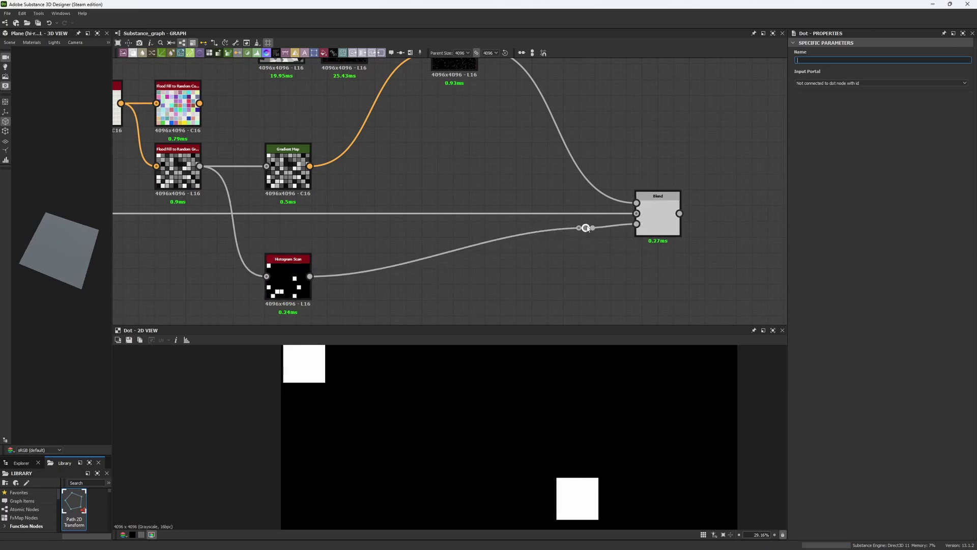
{"action": "left_click_drag", "start_coordinate": [586, 228], "coordinate": [587, 270]}
{"action": "double_click", "coordinate": [649, 224]}
Try Random Seed 4 and a higher seed on Flood Fill to Random Grayscale to vary which tiles are cracked.
{"action": "left_click", "coordinate": [183, 173]}
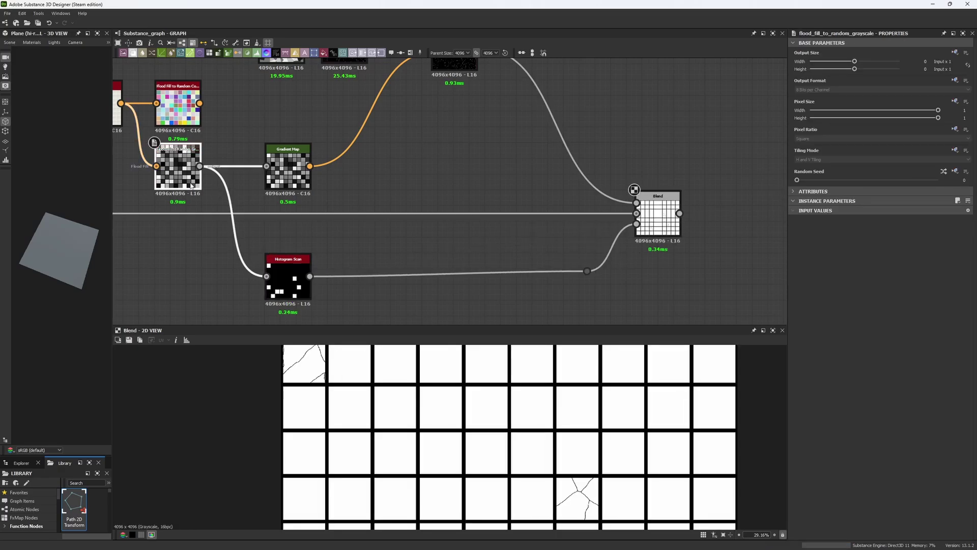
{"action": "left_click_drag", "start_coordinate": [797, 179], "coordinate": [853, 180]}
{"action": "scroll", "coordinate": [538, 447], "scroll_direction": "down", "scroll_amount": 1}
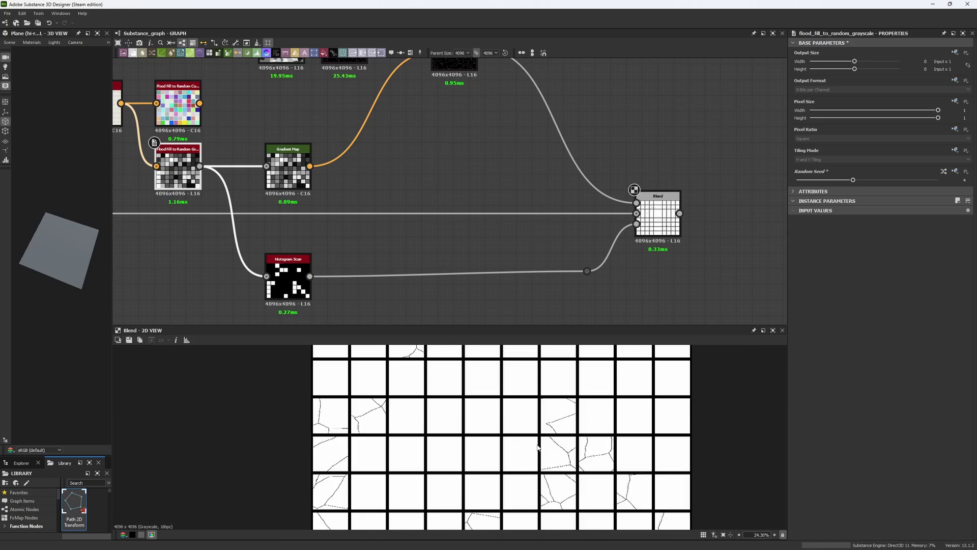
{"action": "left_click", "coordinate": [915, 181]}
Preview the existing Vector Morph Grayscale output and delete the noise, blend, blur and Gradient Map chain that feeds it.
{"action": "scroll", "coordinate": [459, 224], "scroll_direction": "down", "scroll_amount": 6}
{"action": "middle_click_drag", "start_coordinate": [460, 233], "coordinate": [471, 290]}
{"action": "scroll", "coordinate": [527, 173], "scroll_direction": "up", "scroll_amount": 8}
{"action": "double_click", "coordinate": [536, 181]}
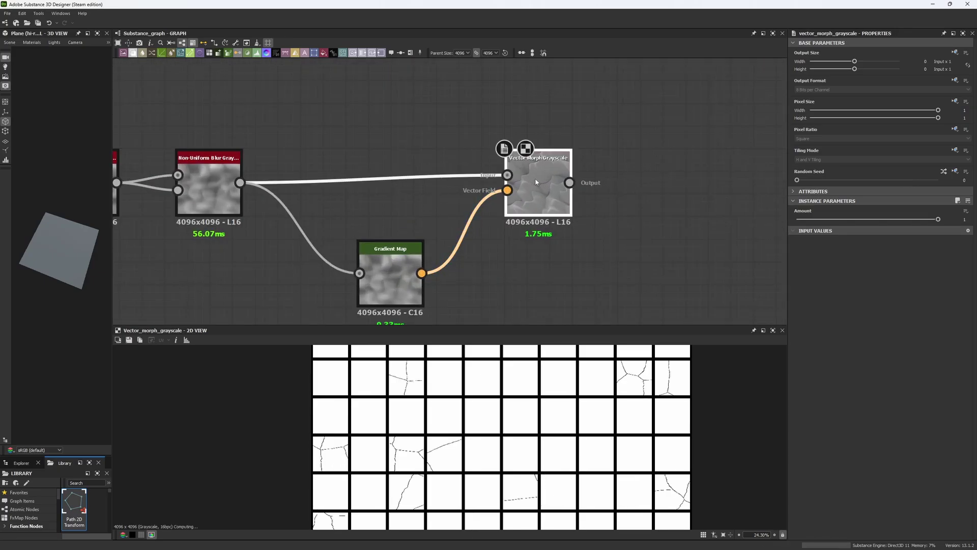
{"action": "scroll", "coordinate": [453, 456], "scroll_direction": "down", "scroll_amount": 4}
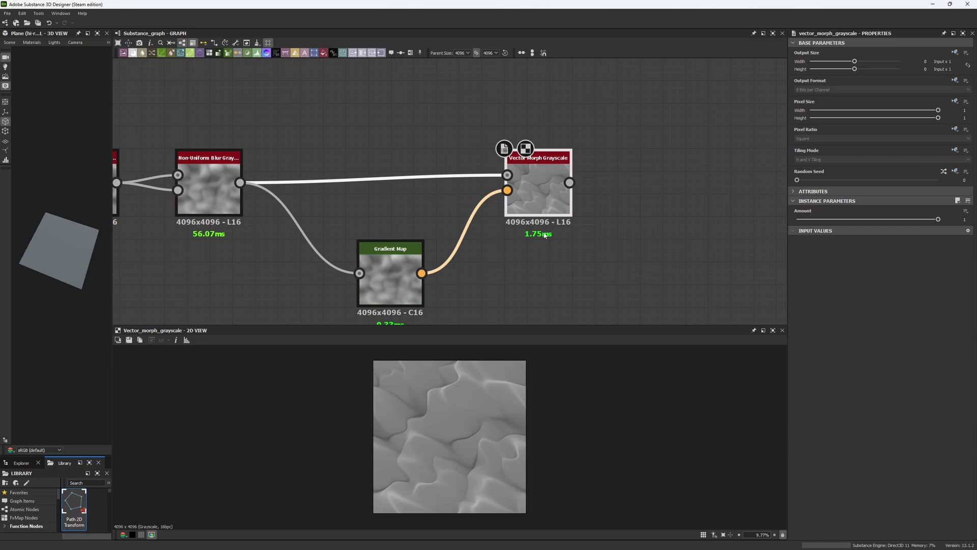
{"action": "scroll", "coordinate": [371, 142], "scroll_direction": "down", "scroll_amount": 3}
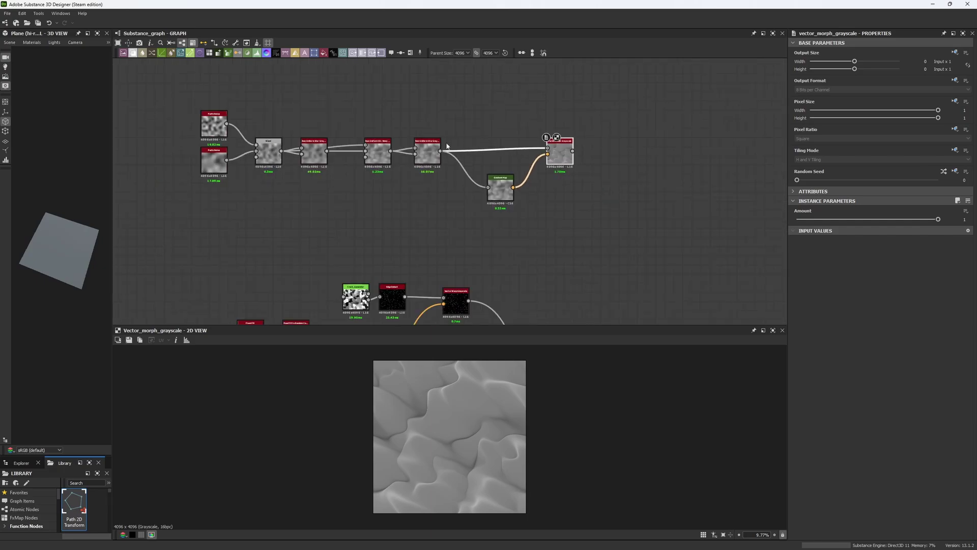
{"action": "key", "text": "Delete"}
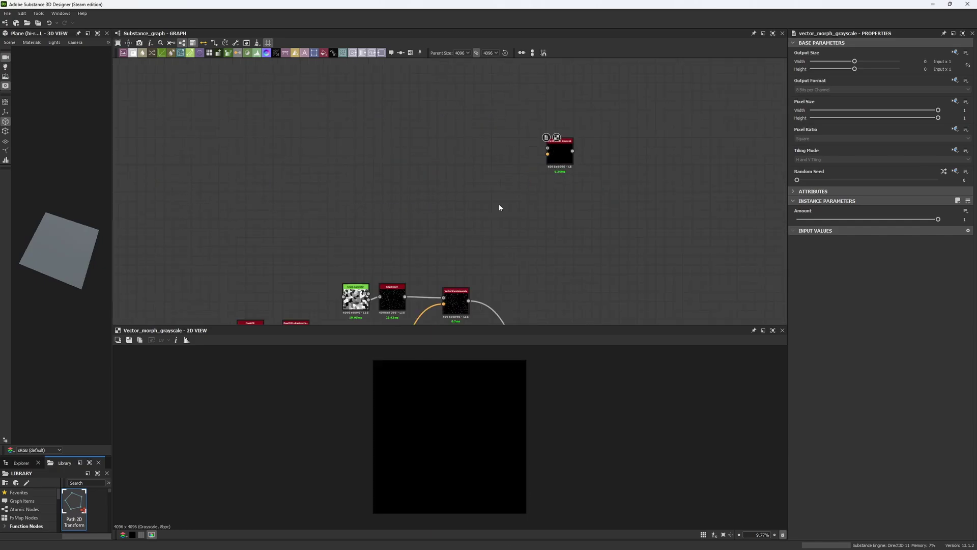
Add a Perlin Noise node with Scale 3, Random Seed 10 and Disorder 1, placed ahead of Vector Morph Grayscale.
{"action": "scroll", "coordinate": [487, 147], "scroll_direction": "up", "scroll_amount": 3}
{"action": "key", "text": "space"}
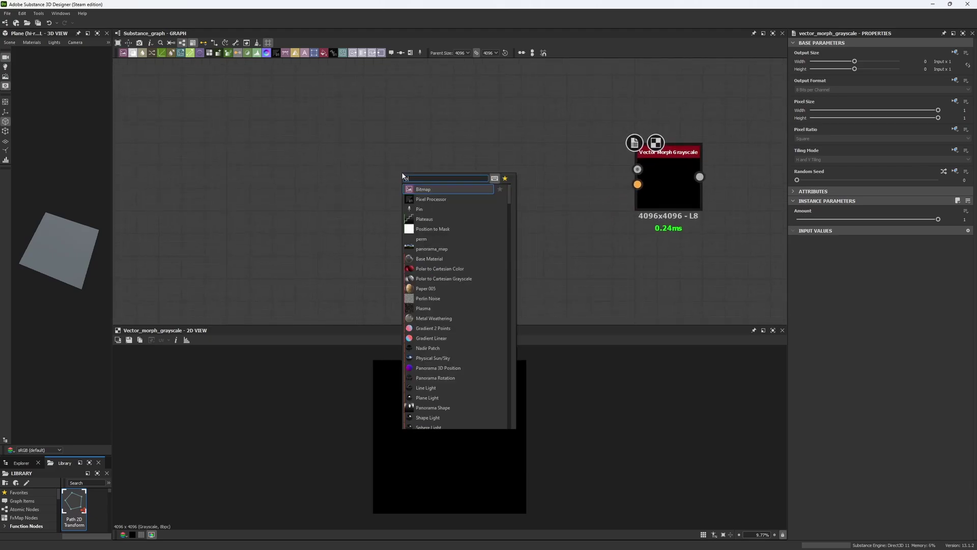
{"action": "type", "text": "erli"}
{"action": "key", "text": "Return"}
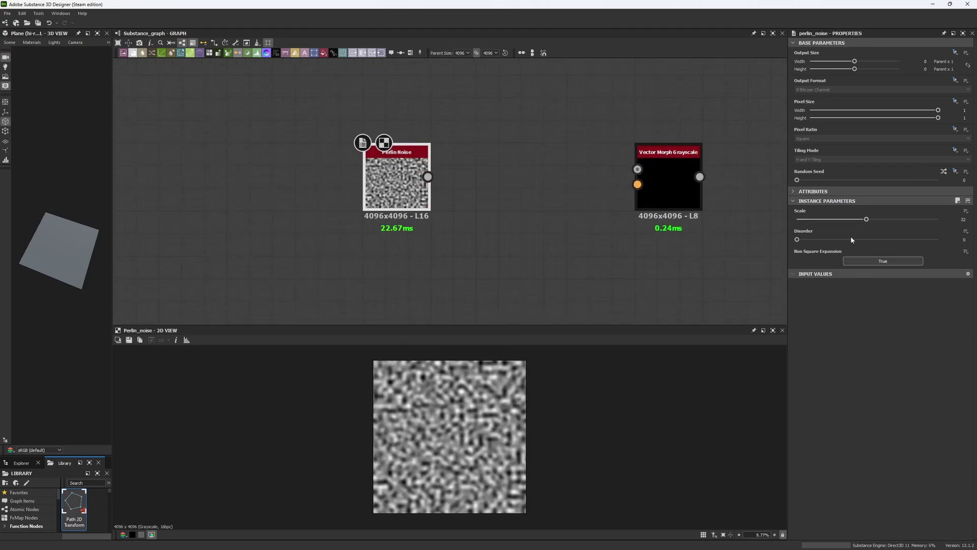
{"action": "left_click_drag", "start_coordinate": [866, 218], "coordinate": [802, 219]}
{"action": "left_click_drag", "start_coordinate": [822, 179], "coordinate": [938, 180]}
{"action": "left_click_drag", "start_coordinate": [809, 240], "coordinate": [939, 240]}
{"action": "left_click_drag", "start_coordinate": [396, 178], "coordinate": [284, 133]}
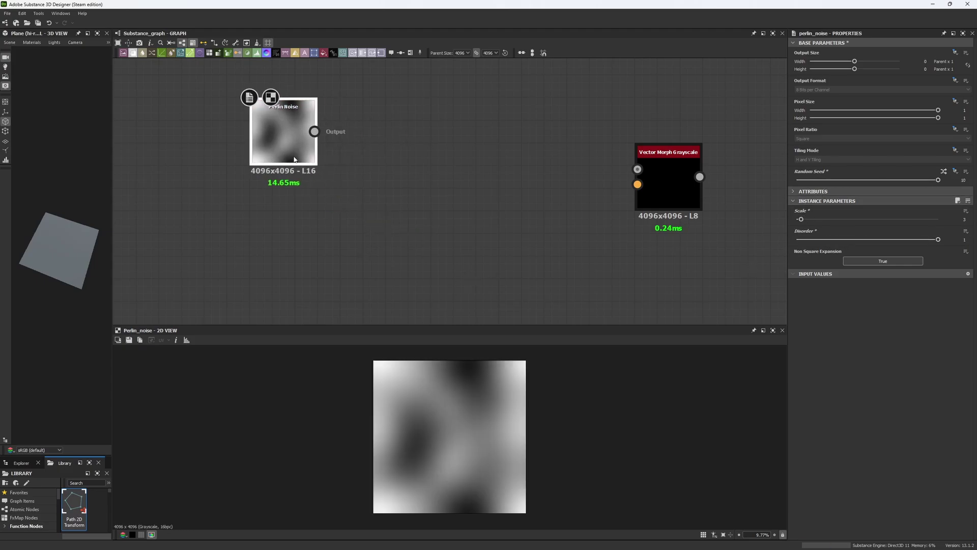
Add a Gaussian Noise node with Scale 5 and place it directly below the Perlin Noise node.
{"action": "key", "text": "space"}
{"action": "type", "text": "gau"}
{"action": "left_click", "coordinate": [304, 220]}
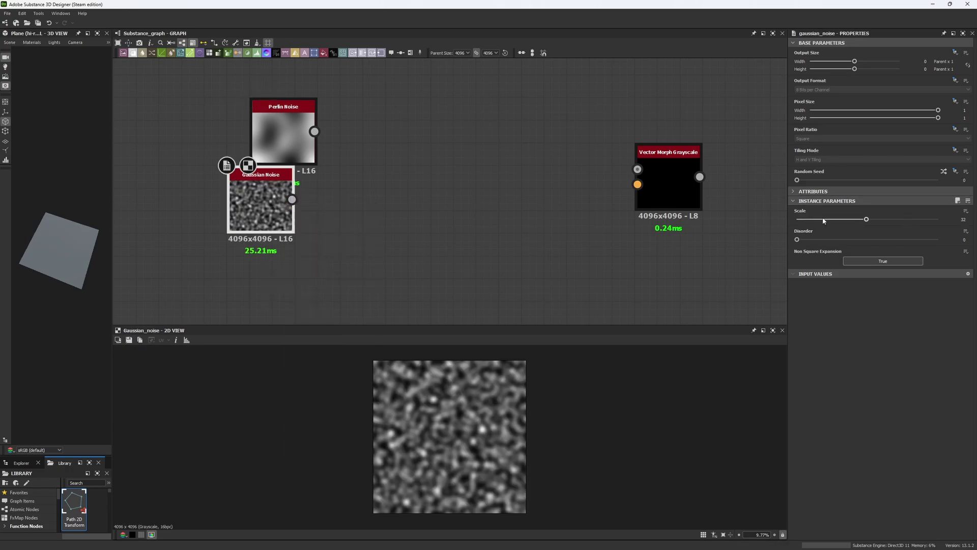
{"action": "left_click_drag", "start_coordinate": [823, 220], "coordinate": [806, 219]}
{"action": "left_click_drag", "start_coordinate": [255, 205], "coordinate": [278, 228]}
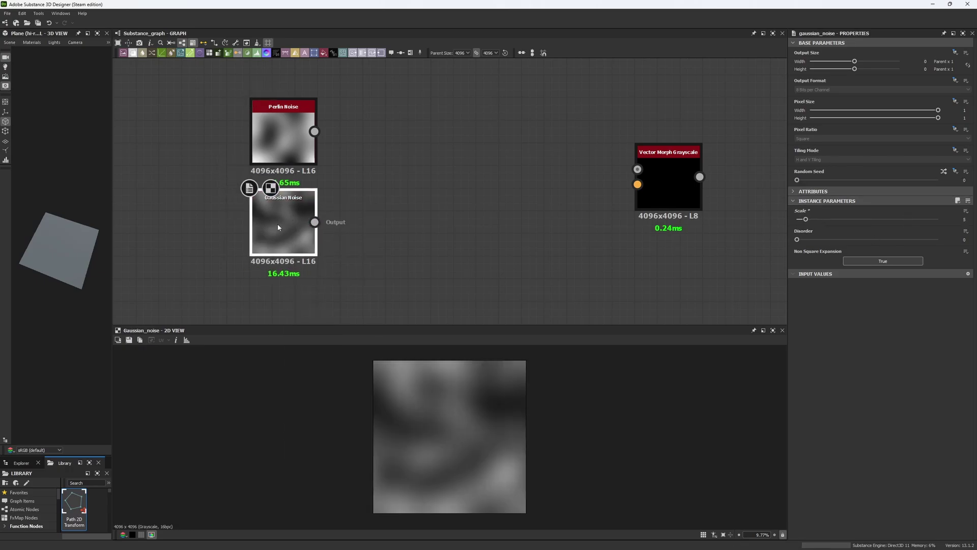
Blend the Perlin Noise over the Gaussian Noise with a new Blend node and reduce its opacity.
{"action": "key", "text": "space"}
{"action": "left_click", "coordinate": [304, 260]}
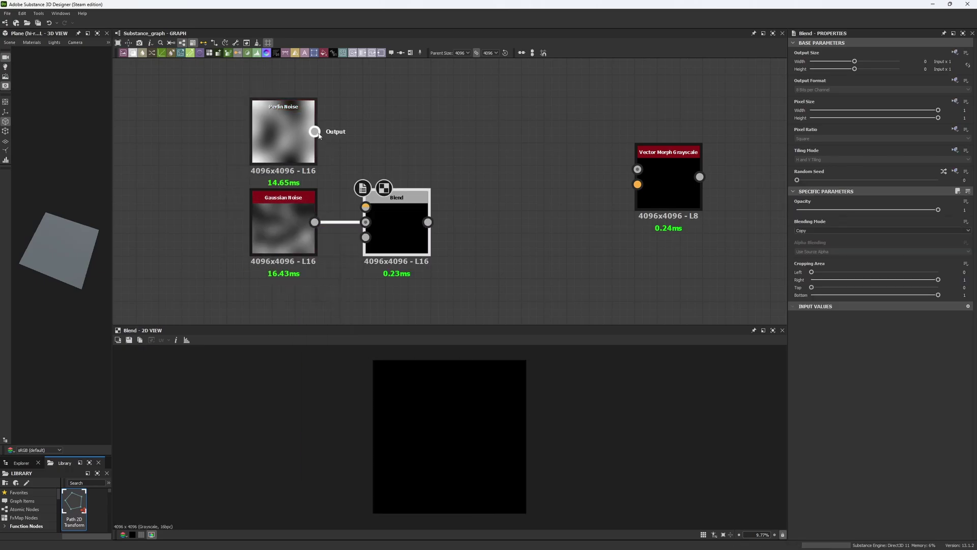
{"action": "left_click_drag", "start_coordinate": [315, 132], "coordinate": [365, 207]}
{"action": "left_click", "coordinate": [861, 230]}
{"action": "left_click", "coordinate": [891, 216]}
{"action": "left_click", "coordinate": [859, 210]}
Connect the Blend to Vector Morph Grayscale's input, feed its Vector Field through a new Gradient Map, and preview the morph.
{"action": "left_click", "coordinate": [651, 194]}
{"action": "left_click_drag", "start_coordinate": [637, 169], "coordinate": [428, 222]}
{"action": "left_click_drag", "start_coordinate": [167, 128], "coordinate": [411, 245]}
{"action": "type", "text": "gr"}
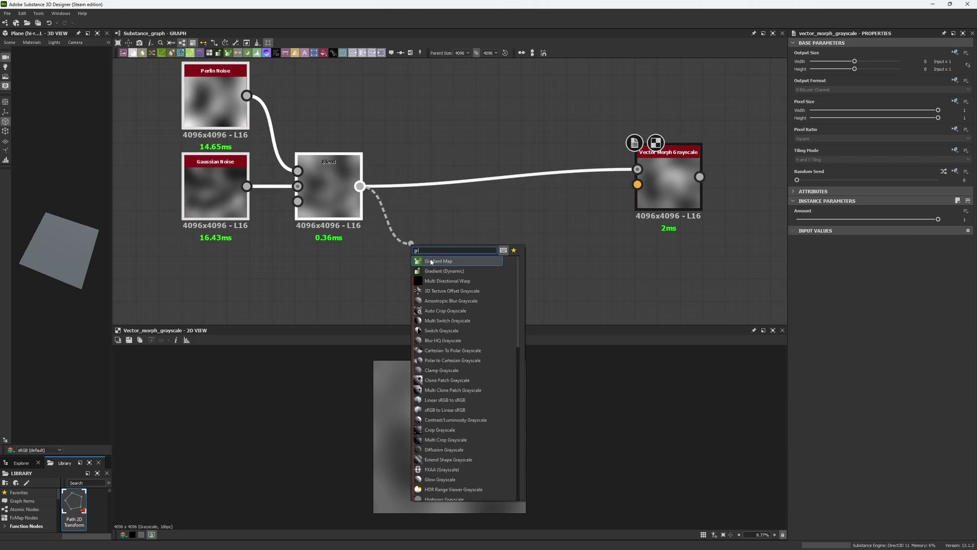
{"action": "left_click", "coordinate": [431, 262]}
{"action": "left_click", "coordinate": [649, 196]}
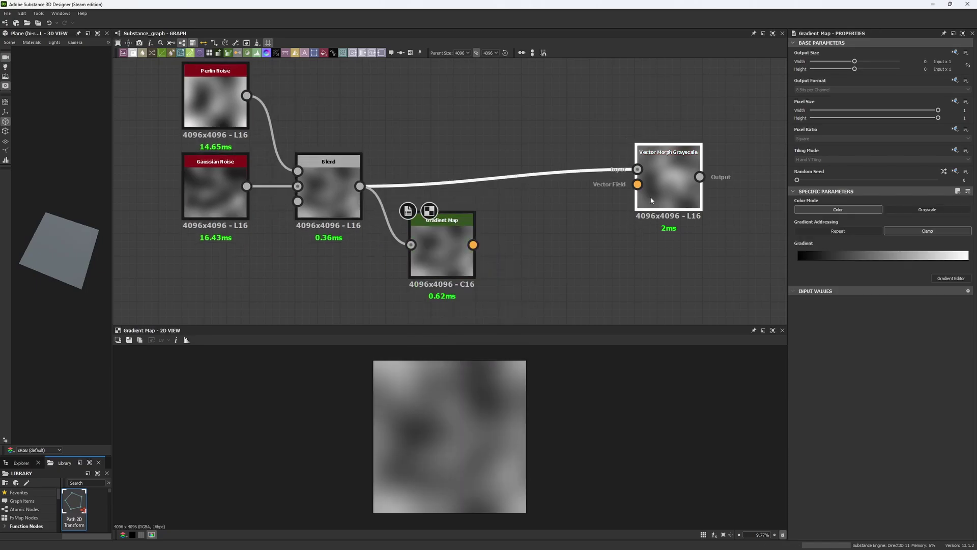
{"action": "left_click_drag", "start_coordinate": [637, 184], "coordinate": [473, 245]}
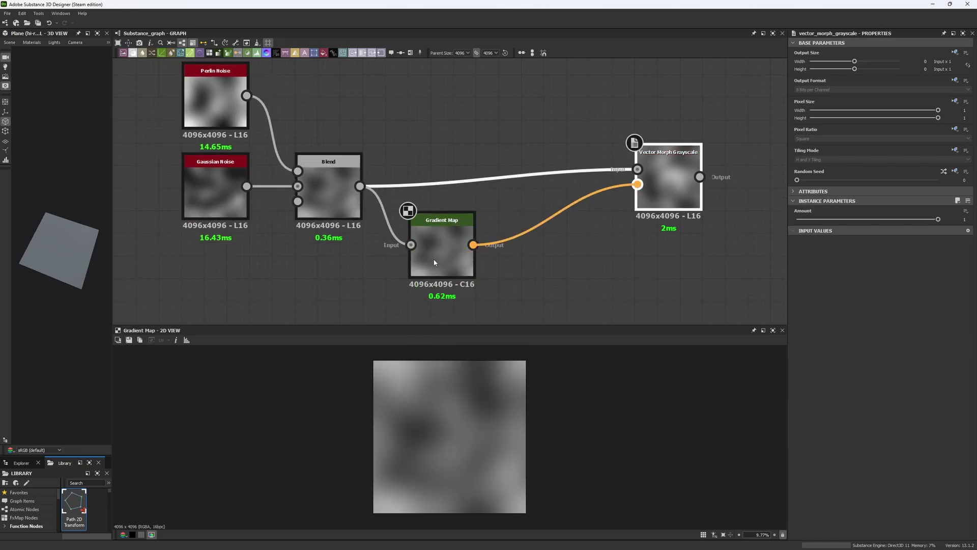
{"action": "double_click", "coordinate": [660, 208]}
Connect the Vector Morph Grayscale output to the Normal node, the ambient occlusion node and the Levels node feeding the height output.
{"action": "middle_click_drag", "start_coordinate": [703, 208], "coordinate": [482, 228]}
{"action": "scroll", "coordinate": [482, 228], "scroll_direction": "down", "scroll_amount": 5}
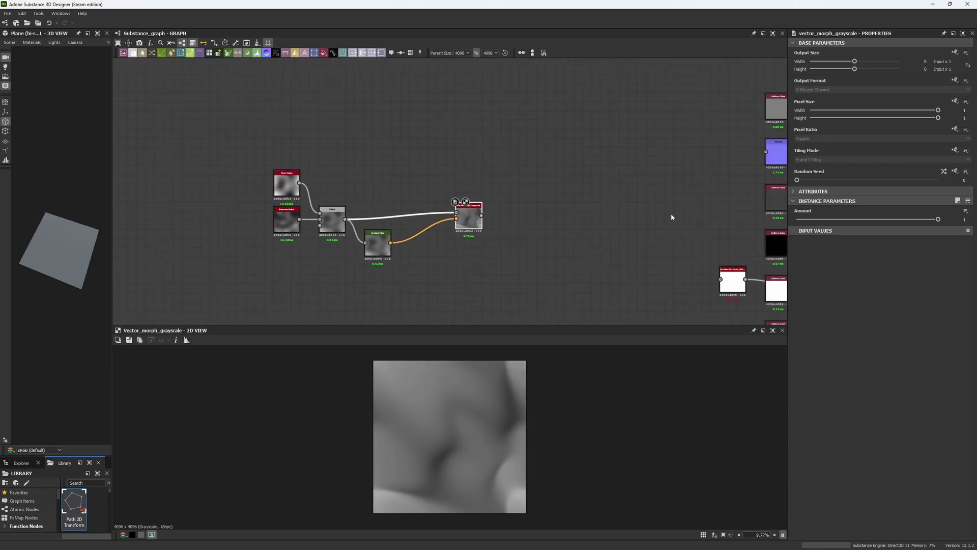
{"action": "left_click_drag", "start_coordinate": [631, 194], "coordinate": [482, 215]}
{"action": "middle_click_drag", "start_coordinate": [543, 253], "coordinate": [428, 181]}
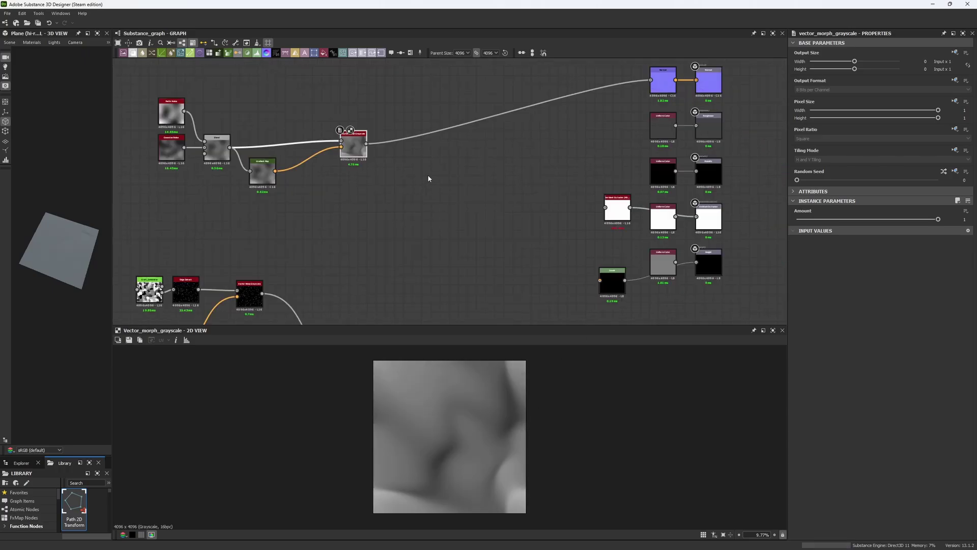
{"action": "left_click_drag", "start_coordinate": [366, 144], "coordinate": [600, 280]}
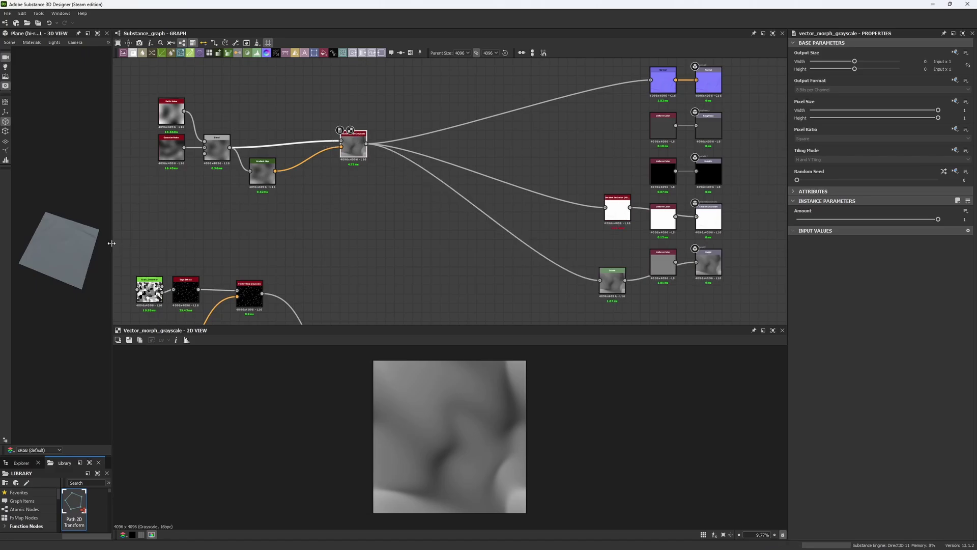
Enlarge the 3D view and set the Gaussian Noise Scale to 12, checking the displaced plane from another angle.
{"action": "left_click_drag", "start_coordinate": [111, 243], "coordinate": [486, 220]}
{"action": "middle_click_drag", "start_coordinate": [759, 177], "coordinate": [729, 193]}
{"action": "left_click", "coordinate": [704, 175]}
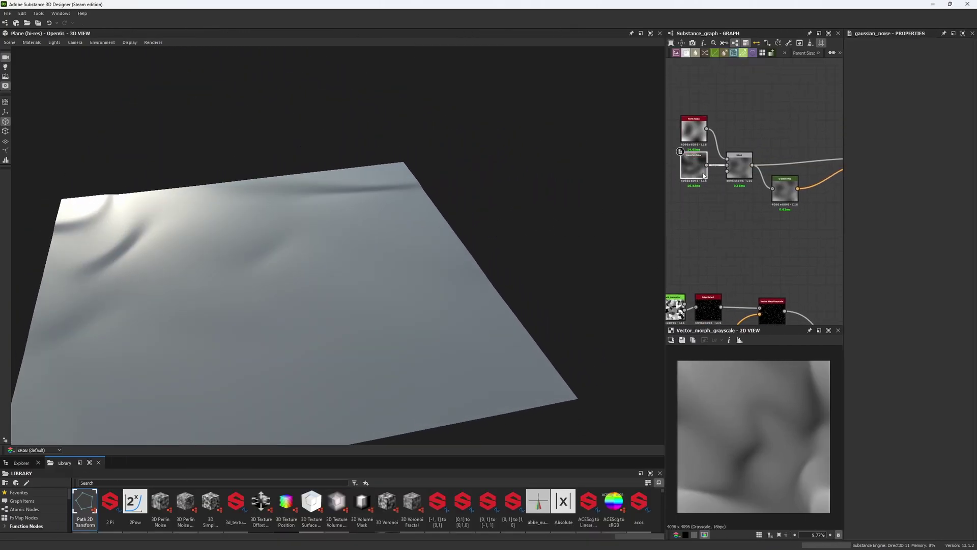
{"action": "left_click", "coordinate": [867, 219]}
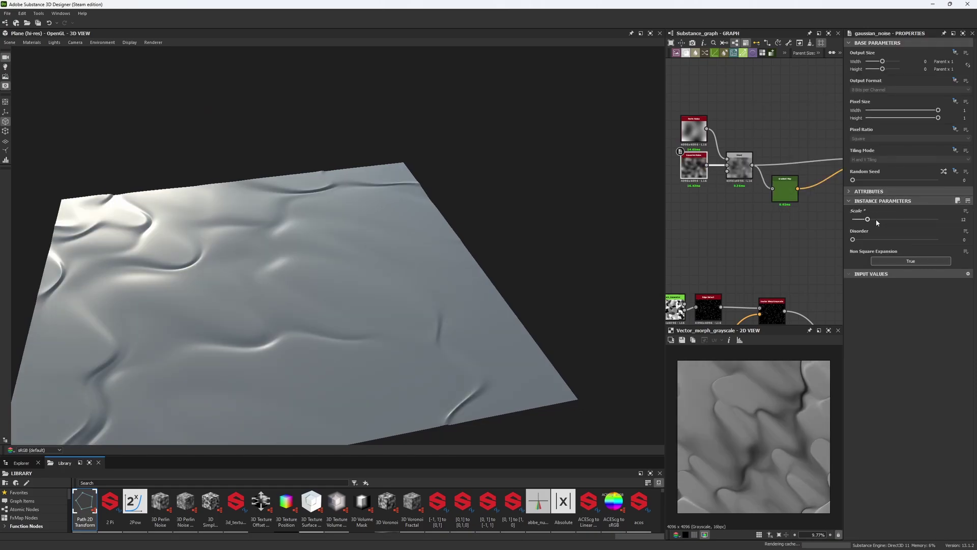
{"action": "mouse_move", "coordinate": [319, 277]}
{"action": "left_mouse_down"}
{"action": "mouse_move", "coordinate": [308, 271]}
{"action": "mouse_move", "coordinate": [314, 266]}
{"action": "left_mouse_up"}
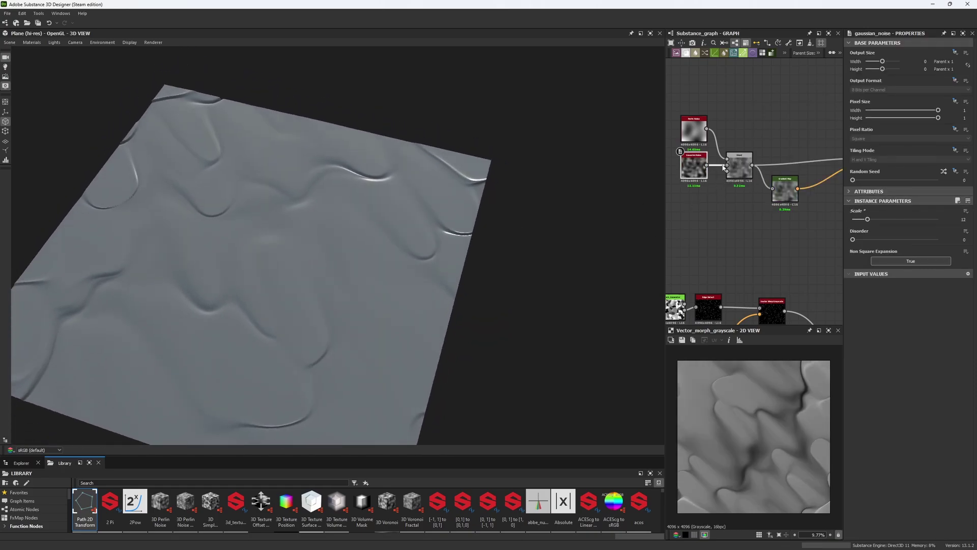
Try a Vector Morph Grayscale Amount of 0.32 and inspect the plane's surface from several angles.
{"action": "middle_click_drag", "start_coordinate": [721, 164], "coordinate": [678, 164]}
{"action": "left_click", "coordinate": [799, 176]}
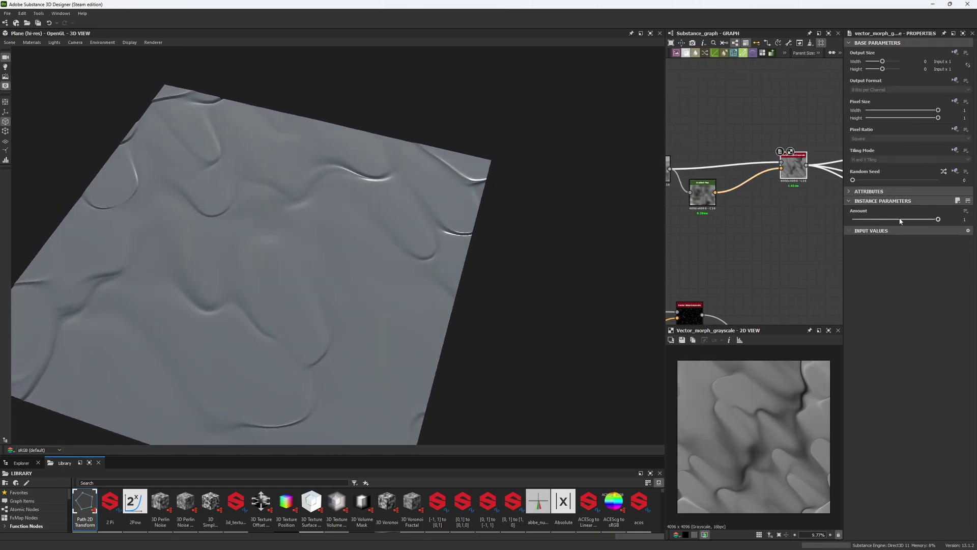
{"action": "left_click_drag", "start_coordinate": [901, 221], "coordinate": [880, 220]}
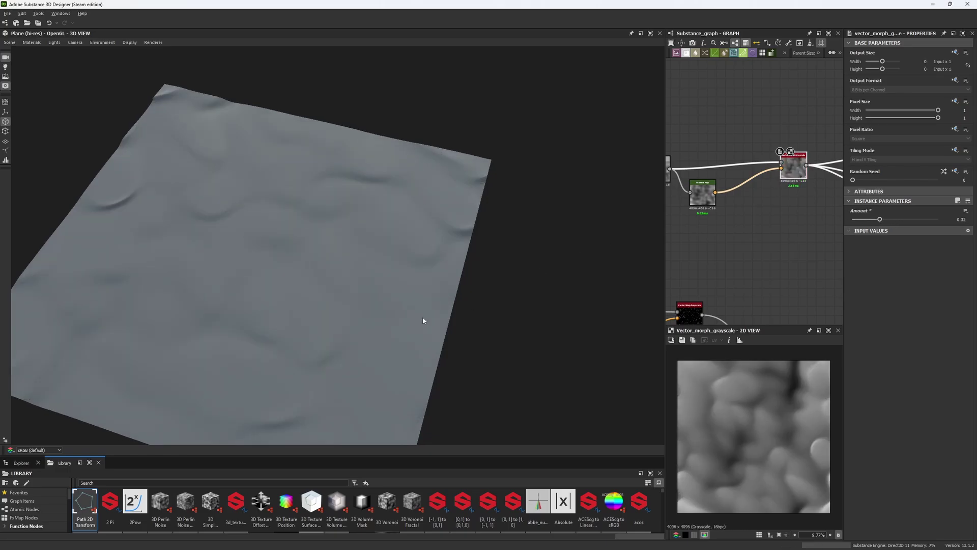
{"action": "left_click_drag", "start_coordinate": [416, 321], "coordinate": [373, 262]}
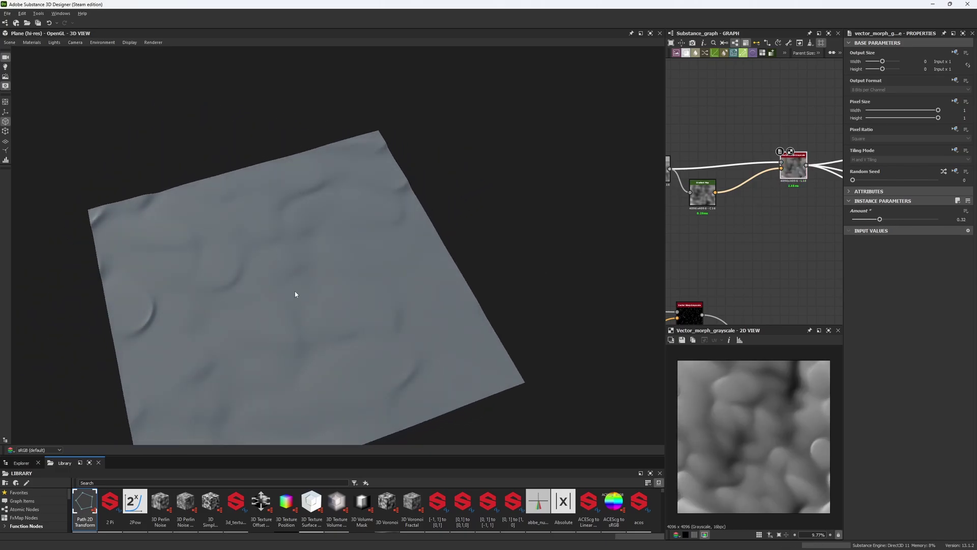
{"action": "left_click_drag", "start_coordinate": [297, 295], "coordinate": [313, 253]}
{"action": "scroll", "coordinate": [696, 241], "scroll_direction": "down", "scroll_amount": 2}
{"action": "middle_click_drag", "start_coordinate": [696, 241], "coordinate": [769, 235]}
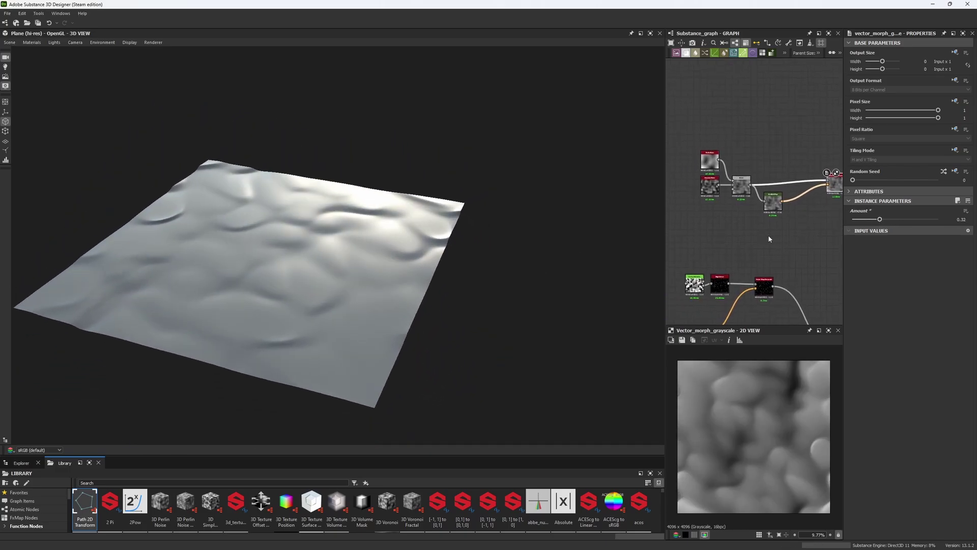
Set the Perlin Noise Scale to 9 and inspect the resulting folds on the 3D plane.
{"action": "left_click", "coordinate": [711, 162]}
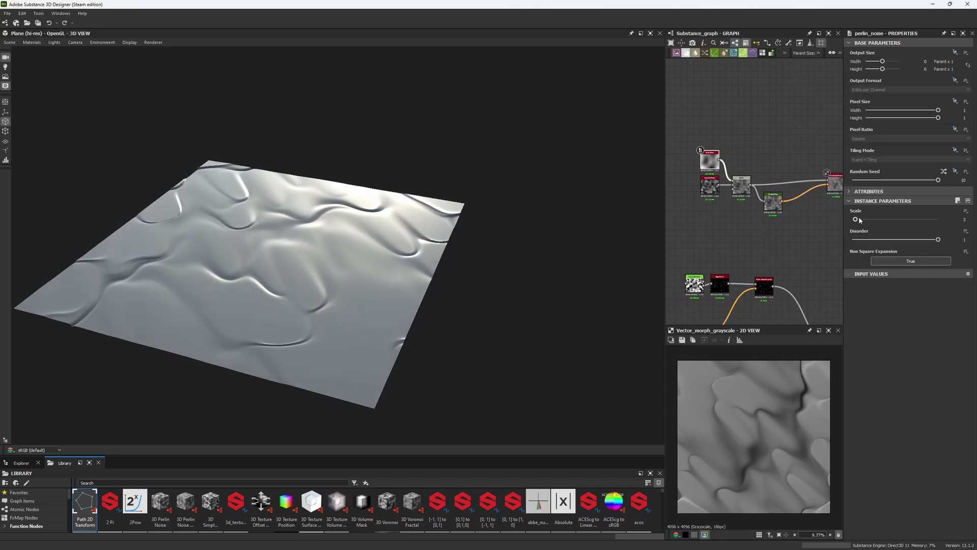
{"action": "left_click_drag", "start_coordinate": [856, 219], "coordinate": [864, 220]}
{"action": "left_click_drag", "start_coordinate": [267, 211], "coordinate": [223, 240]}
{"action": "left_click_drag", "start_coordinate": [9, 51], "coordinate": [634, 197]}
{"action": "middle_click_drag", "start_coordinate": [680, 192], "coordinate": [671, 189]}
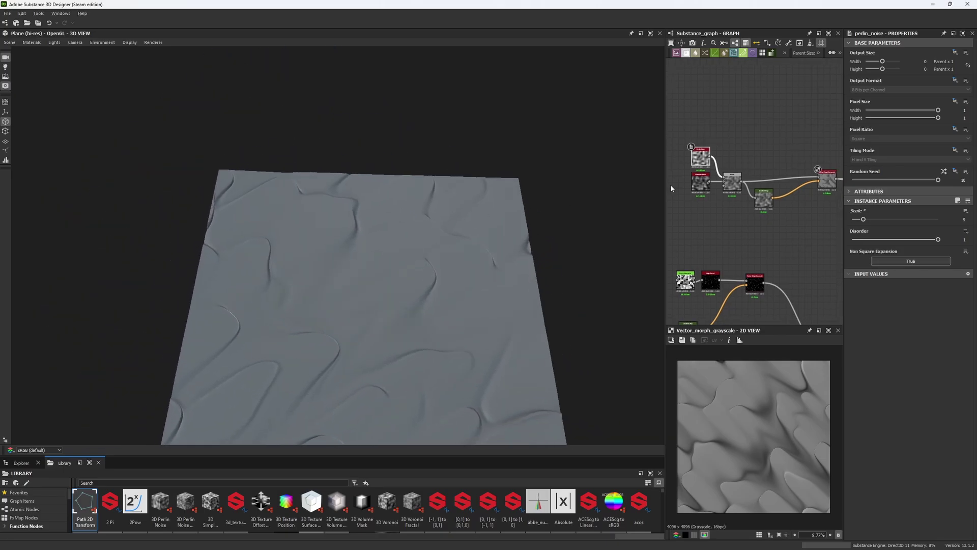
Widen the graph area, move the Vector Morph Grayscale node further along and insert a dot on its vector input link.
{"action": "left_click_drag", "start_coordinate": [663, 183], "coordinate": [356, 168]}
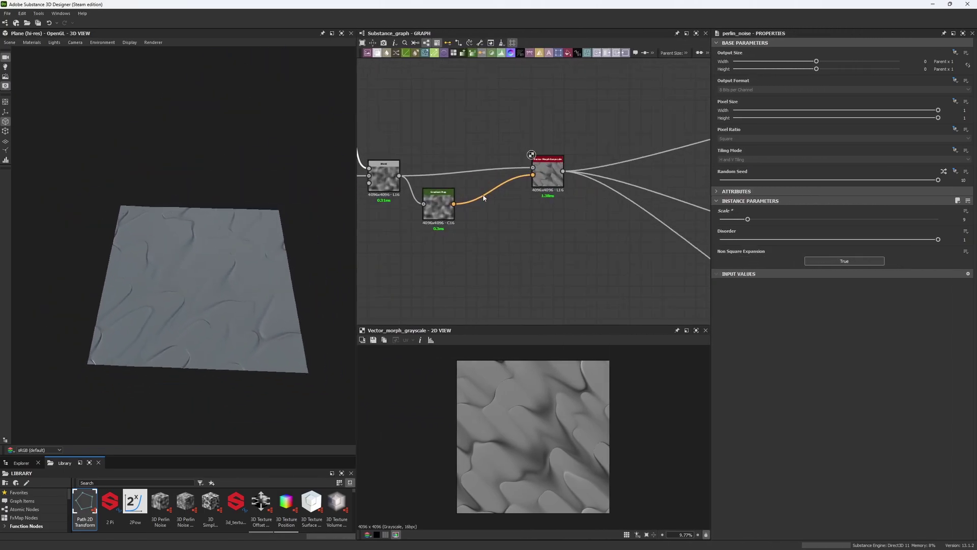
{"action": "left_click_drag", "start_coordinate": [550, 185], "coordinate": [587, 201]}
{"action": "left_click", "coordinate": [593, 178], "text": "alt"}
{"action": "middle_click_drag", "start_coordinate": [560, 209], "coordinate": [601, 236]}
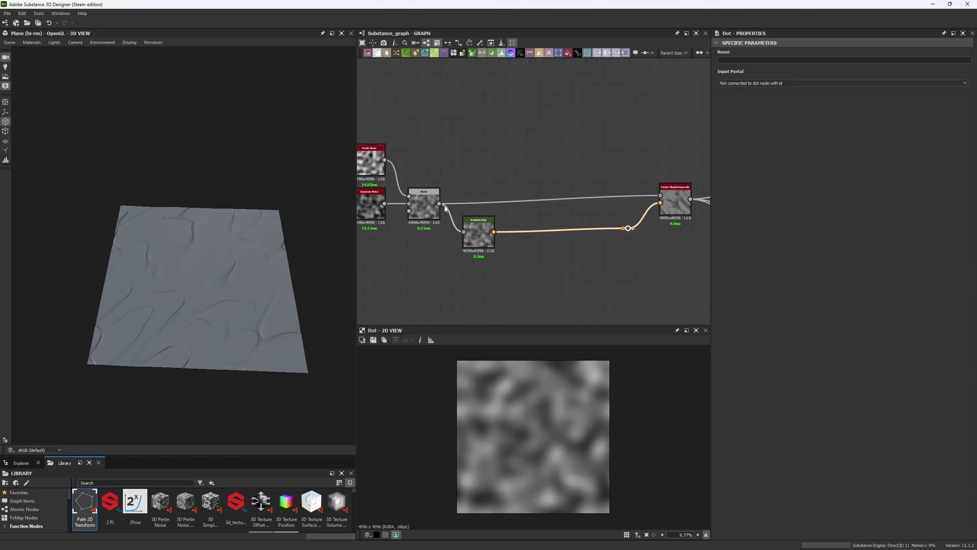
Add a Gradient (Dynamic) node fed by the noise Blend and connect the Gradient Map output to its gradient input.
{"action": "left_click_drag", "start_coordinate": [439, 203], "coordinate": [474, 167]}
{"action": "type", "text": "gra"}
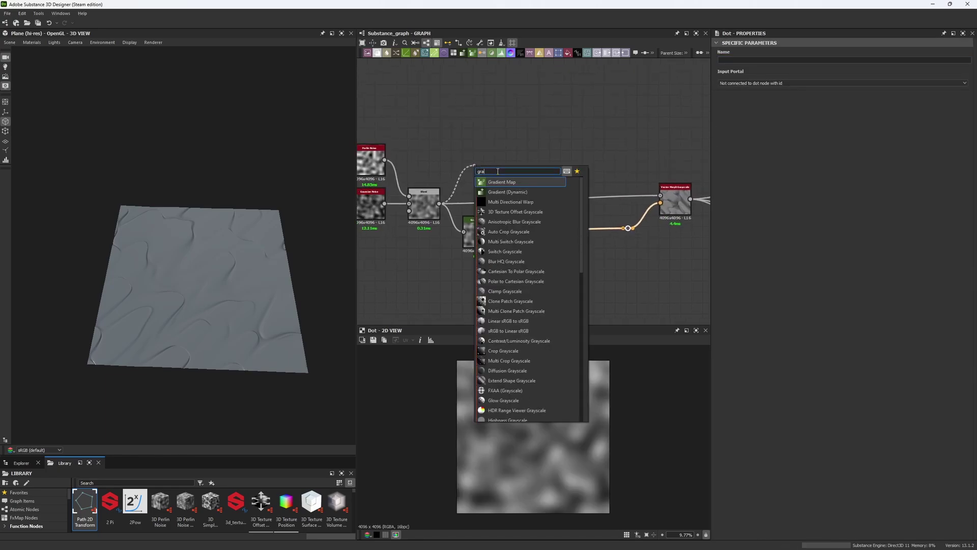
{"action": "left_click", "coordinate": [504, 192]}
{"action": "left_click_drag", "start_coordinate": [505, 163], "coordinate": [548, 163]}
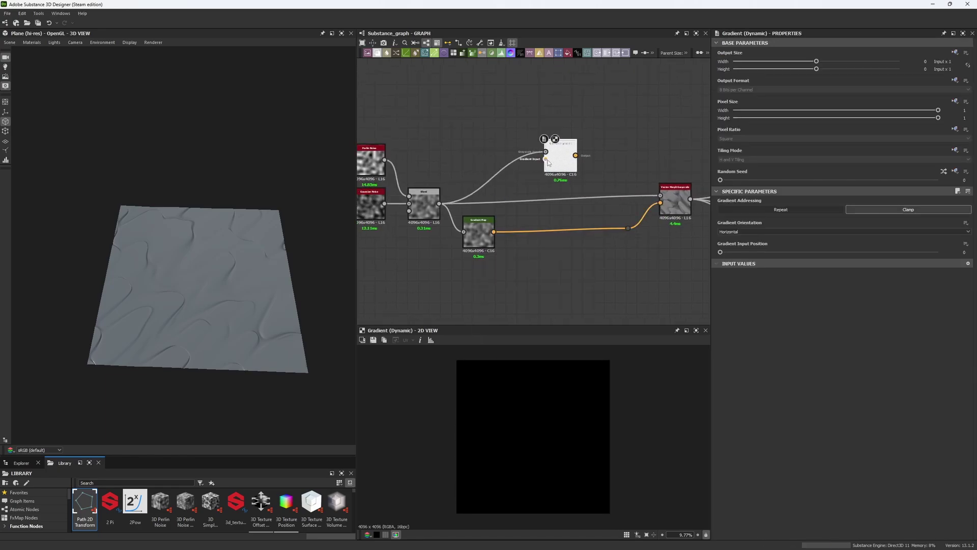
{"action": "left_click_drag", "start_coordinate": [492, 232], "coordinate": [494, 232]}
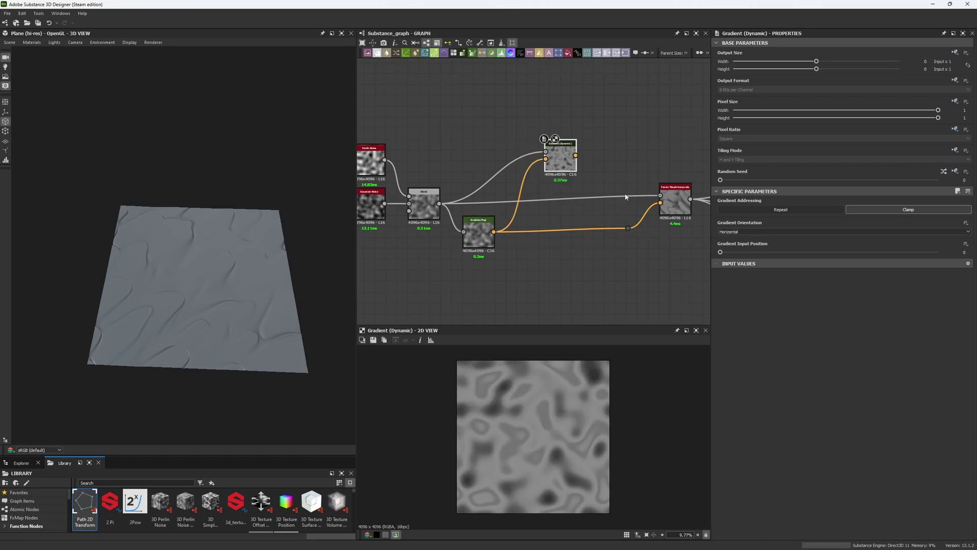
Set Gradient (Dynamic) to input position 1, Vertical orientation and Repeat addressing, and connect it to the Vector Morph Grayscale vector input.
{"action": "left_click_drag", "start_coordinate": [739, 252], "coordinate": [938, 252]}
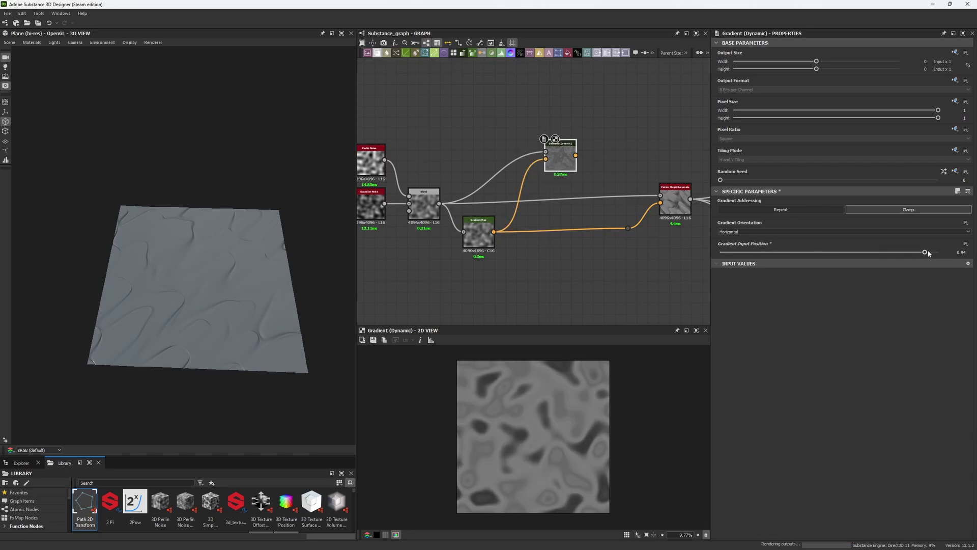
{"action": "left_click", "coordinate": [805, 232]}
{"action": "left_click", "coordinate": [747, 243]}
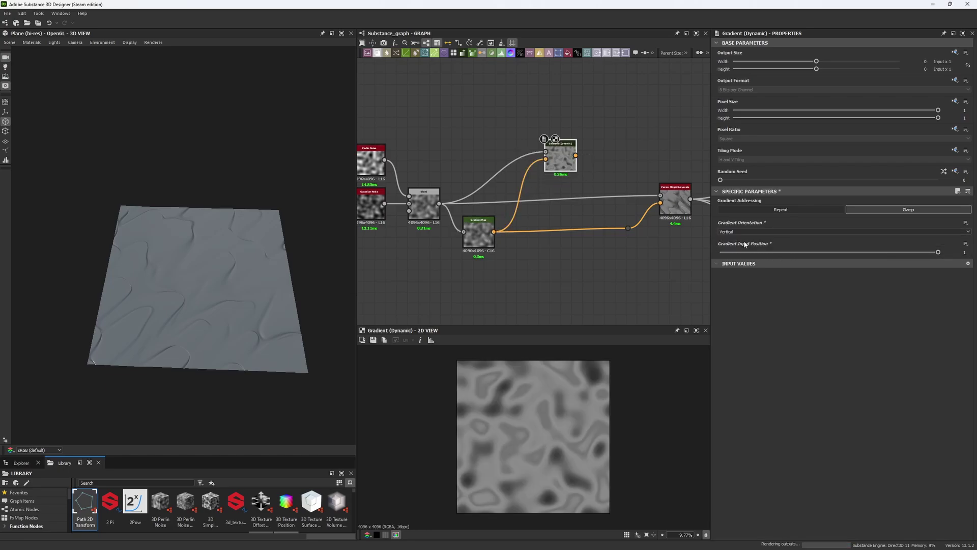
{"action": "left_click", "coordinate": [800, 213]}
{"action": "left_click", "coordinate": [665, 199]}
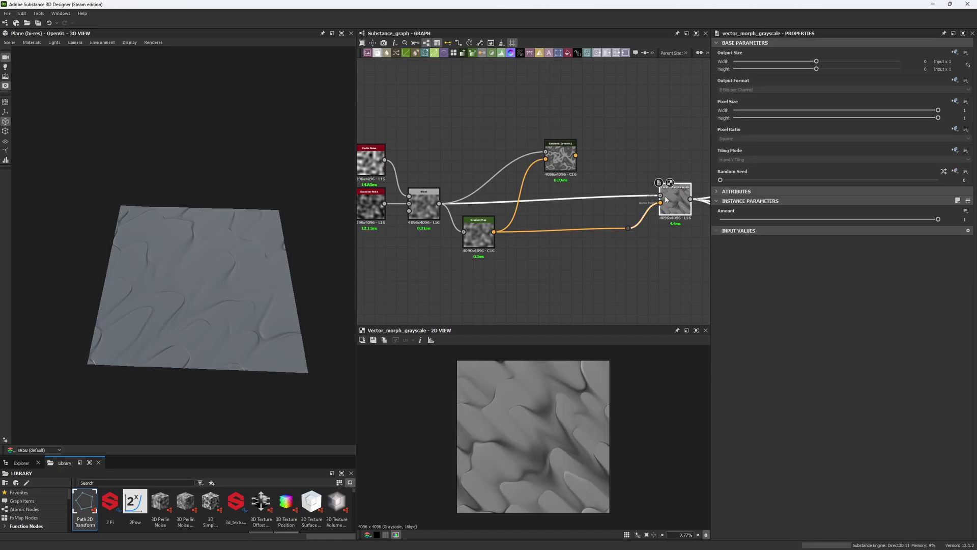
{"action": "left_click_drag", "start_coordinate": [565, 165], "coordinate": [566, 167]}
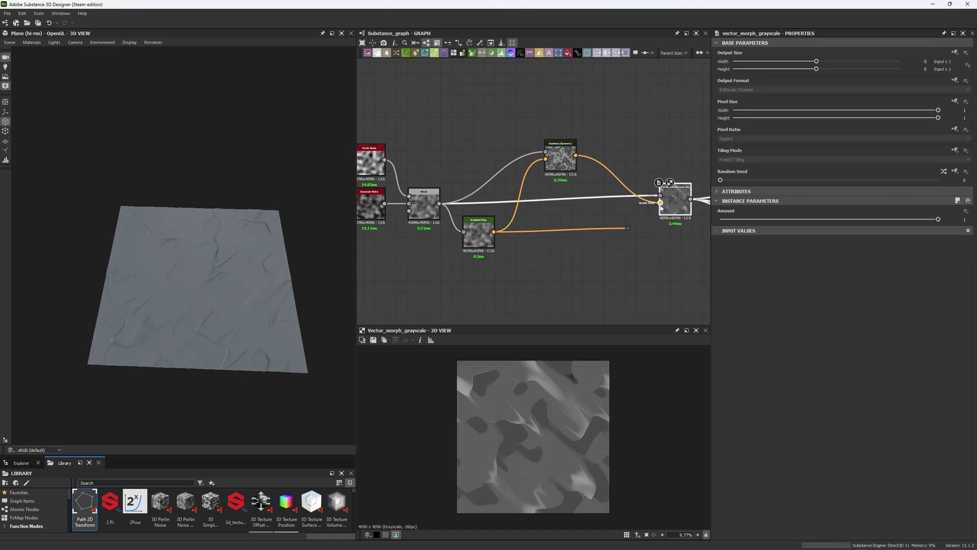
Add a Blend node with Gradient (Dynamic) as foreground and the dotted Gradient Map link as background.
{"action": "left_click_drag", "start_coordinate": [629, 232], "coordinate": [596, 221]}
{"action": "left_click", "coordinate": [611, 237]}
{"action": "left_click_drag", "start_coordinate": [575, 155], "coordinate": [595, 214]}
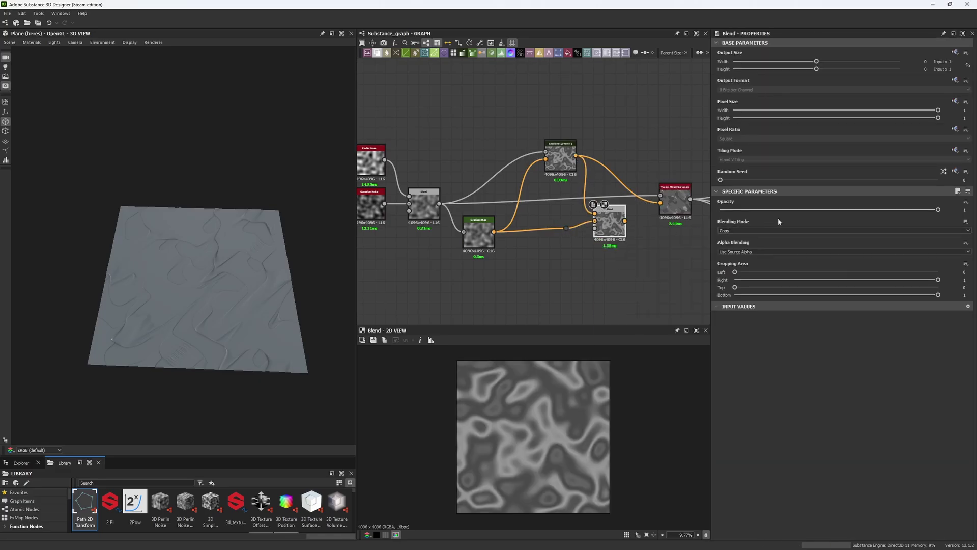
Set the new Blend's Opacity to 0.2 and connect its output to the Vector Morph Grayscale vector input.
{"action": "left_click_drag", "start_coordinate": [809, 210], "coordinate": [790, 210]}
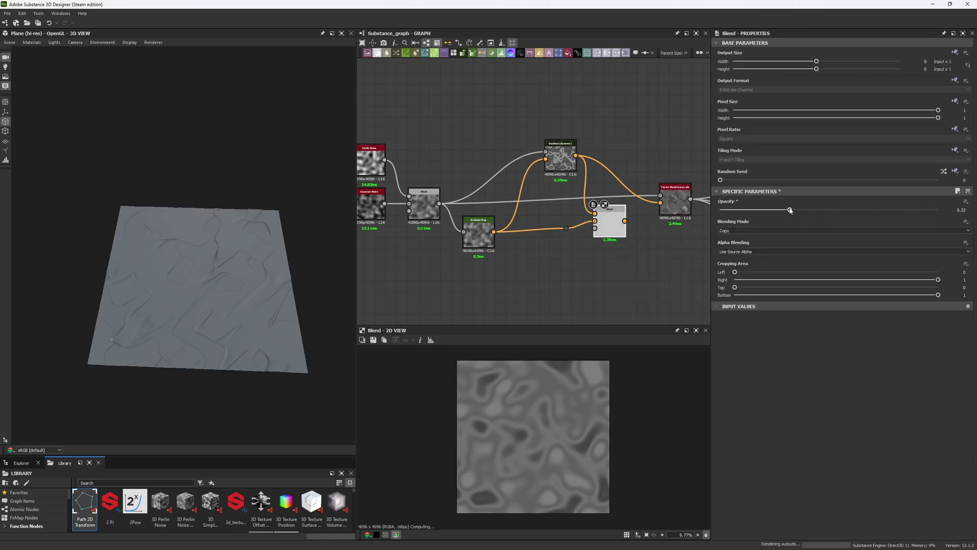
{"action": "left_click", "coordinate": [731, 210]}
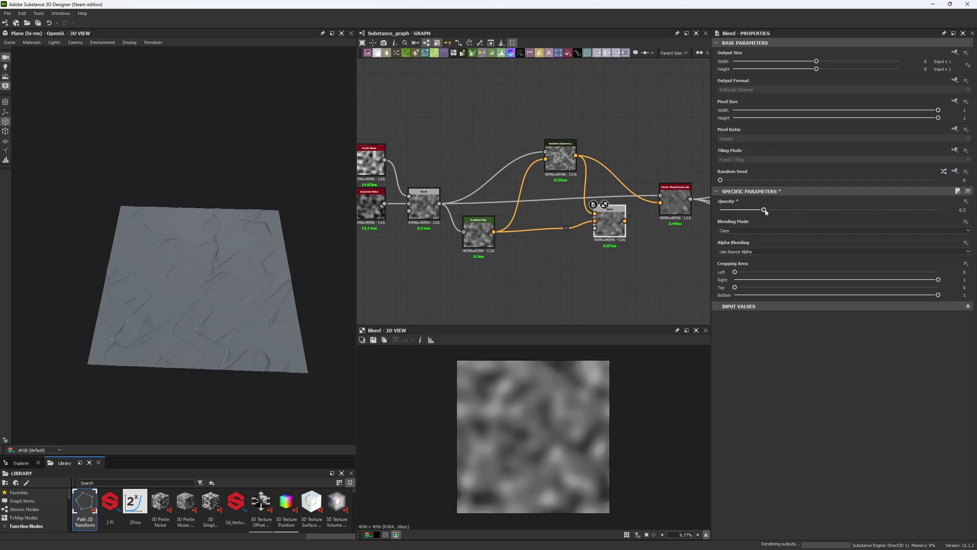
{"action": "left_click", "coordinate": [672, 213]}
{"action": "left_click_drag", "start_coordinate": [626, 222], "coordinate": [625, 222]}
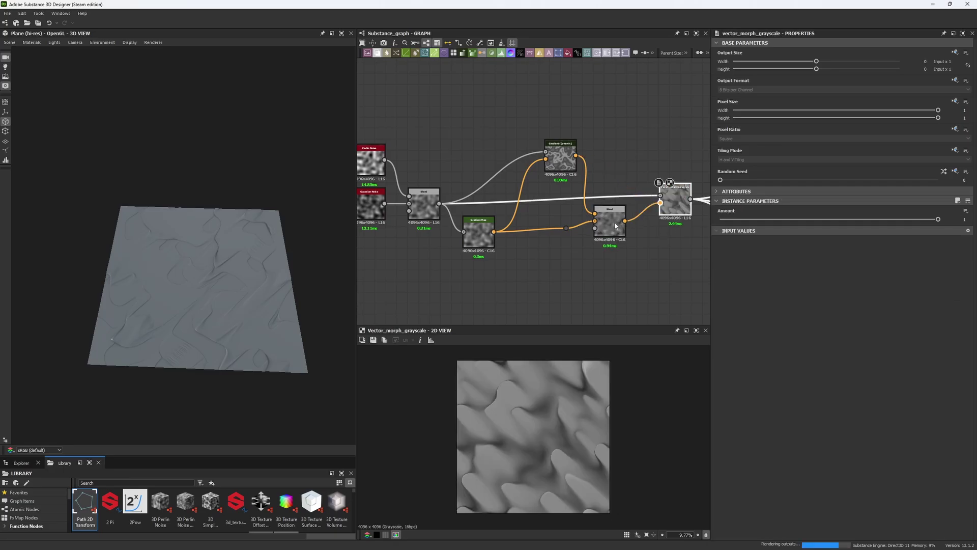
Inspect the 3D plane up close and move the Gradient (Dynamic) node down between the Gradient Map and its Blend.
{"action": "left_click_drag", "start_coordinate": [239, 275], "coordinate": [246, 254]}
{"action": "middle_click_drag", "start_coordinate": [600, 218], "coordinate": [589, 220]}
{"action": "left_click_drag", "start_coordinate": [558, 165], "coordinate": [547, 218]}
{"action": "middle_click_drag", "start_coordinate": [522, 186], "coordinate": [571, 203]}
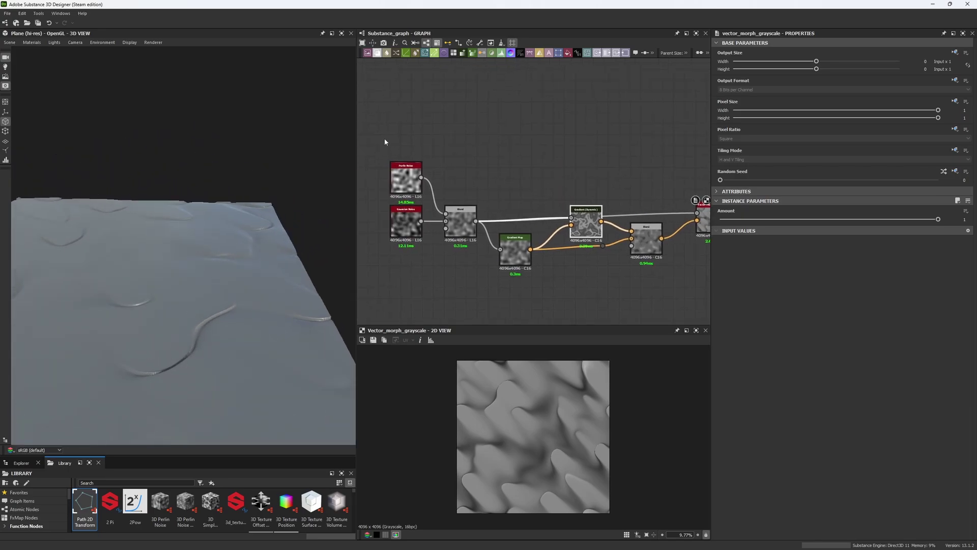
Insert a Blur HQ Grayscale node between the noise Blend and its downstream nodes, with Intensity 0.78 and Quality 1.
{"action": "left_click_drag", "start_coordinate": [384, 140], "coordinate": [429, 306]}
{"action": "type", "text": "hq"}
{"action": "key", "text": "Return"}
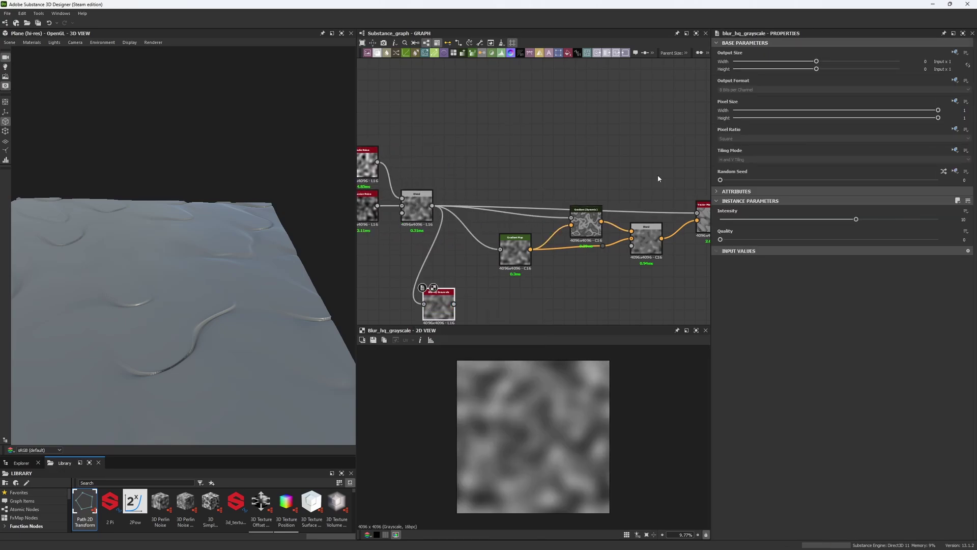
{"action": "left_click", "coordinate": [731, 218]}
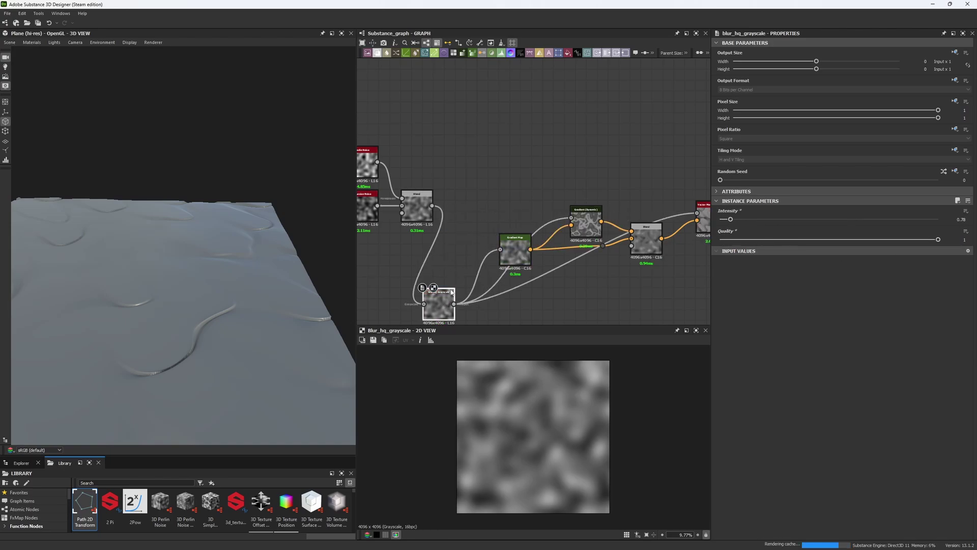
Place the Blur HQ Grayscale node in line after the noise Blend, set its Intensity to 7.89 and inspect the plane.
{"action": "left_click_drag", "start_coordinate": [440, 308], "coordinate": [473, 208]}
{"action": "left_click", "coordinate": [743, 220]}
{"action": "left_click_drag", "start_coordinate": [801, 221], "coordinate": [775, 223]}
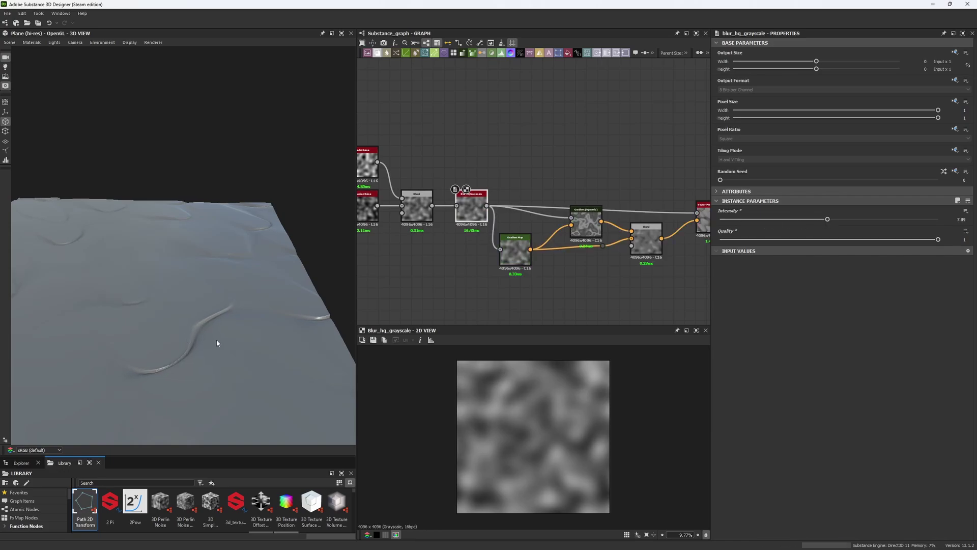
{"action": "left_click_drag", "start_coordinate": [211, 334], "coordinate": [214, 332]}
{"action": "right_click_drag", "start_coordinate": [214, 331], "coordinate": [133, 325], "text": "ctrl+shift"}
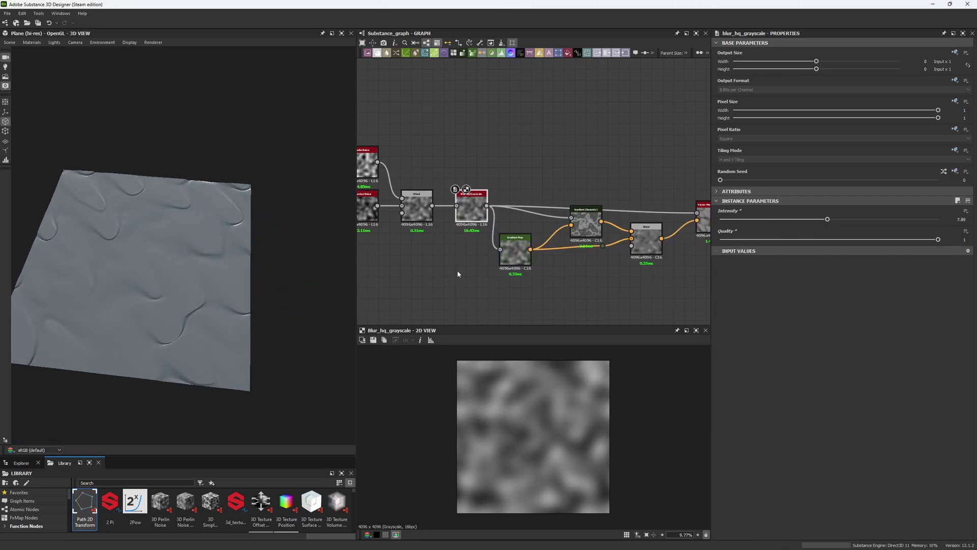
Make room before Vector Morph Grayscale and add a Non-Uniform Blur Color node to the second Blend's output.
{"action": "middle_click_drag", "start_coordinate": [473, 273], "coordinate": [376, 266]}
{"action": "left_click", "coordinate": [622, 222]}
{"action": "left_click_drag", "start_coordinate": [622, 221], "coordinate": [644, 211]}
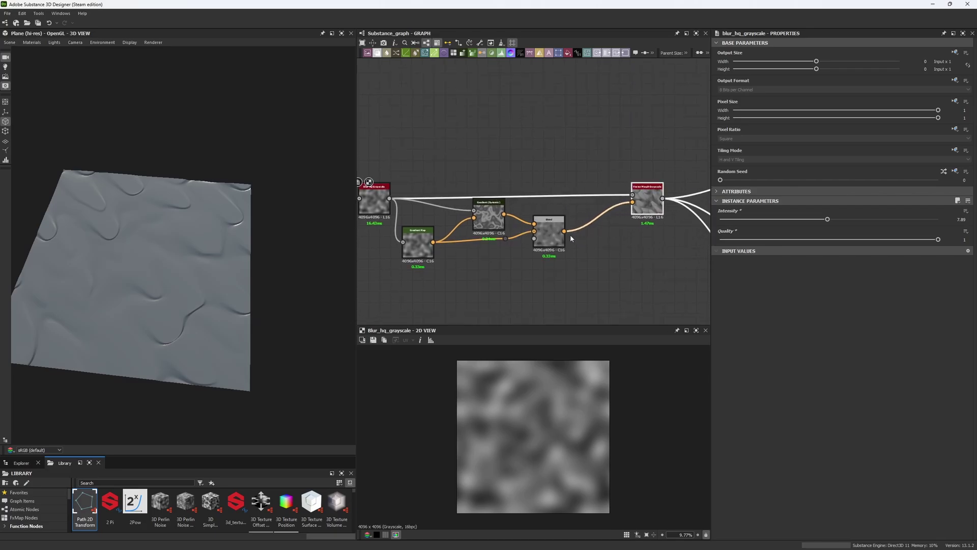
{"action": "left_click_drag", "start_coordinate": [565, 231], "coordinate": [584, 271]}
{"action": "type", "text": "non"}
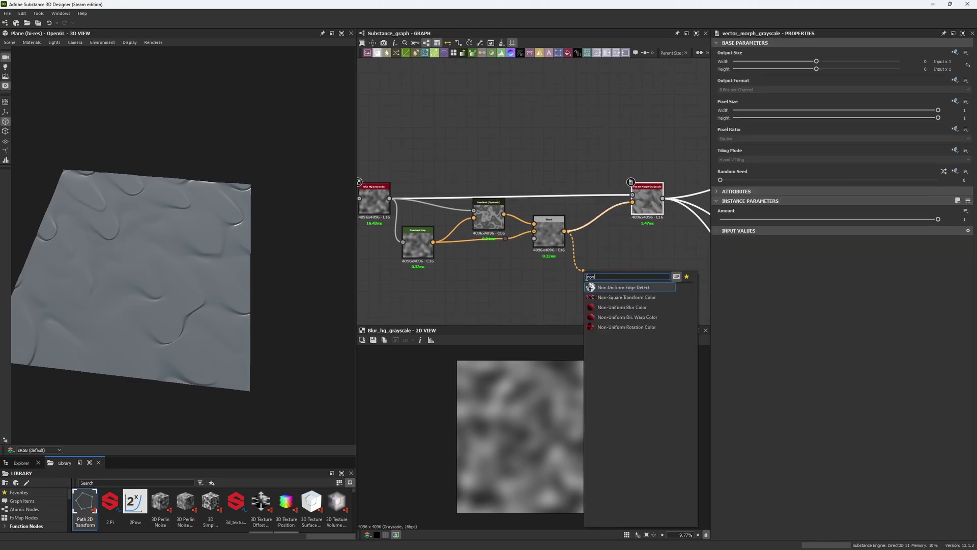
{"action": "left_click", "coordinate": [613, 307]}
Add a Grayscale Conversion of the second Blend's output to drive the Non-Uniform Blur's blur map input.
{"action": "left_click_drag", "start_coordinate": [564, 231], "coordinate": [587, 244]}
{"action": "left_click", "coordinate": [427, 221]}
{"action": "left_click_drag", "start_coordinate": [555, 276], "coordinate": [548, 283]}
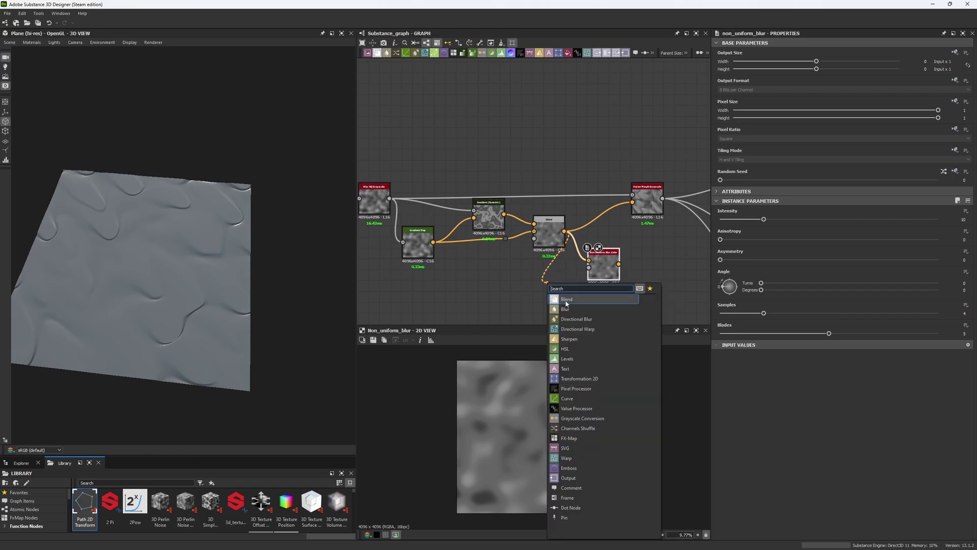
{"action": "type", "text": "gr"}
{"action": "left_click", "coordinate": [578, 301]}
Lower the Non-Uniform Blur's Intensity and set Asymmetry to 0.97, Angle to 41 degrees, Samples to 9 and Blades to 9.
{"action": "double_click", "coordinate": [607, 270]}
{"action": "scroll", "coordinate": [632, 408], "scroll_direction": "up", "scroll_amount": 4}
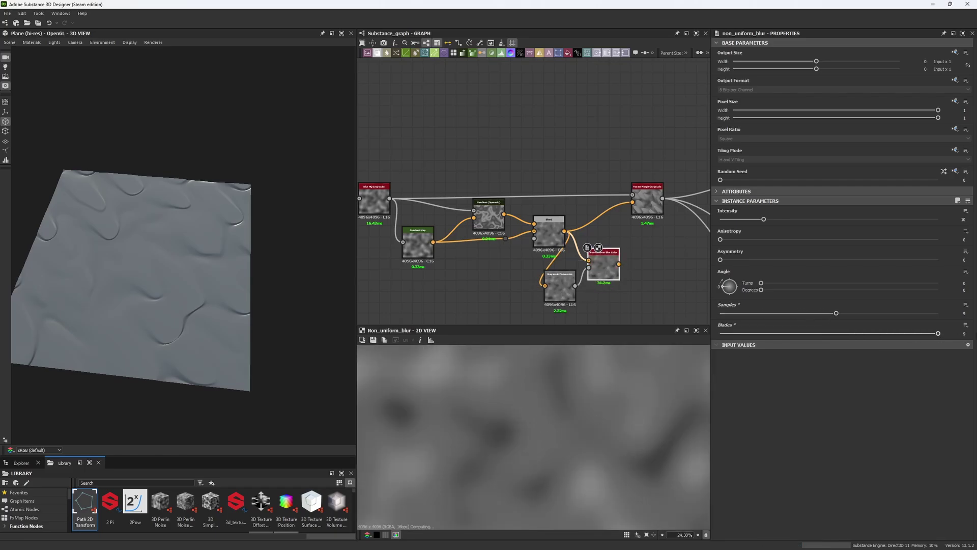
{"action": "left_click_drag", "start_coordinate": [730, 288], "coordinate": [722, 283]}
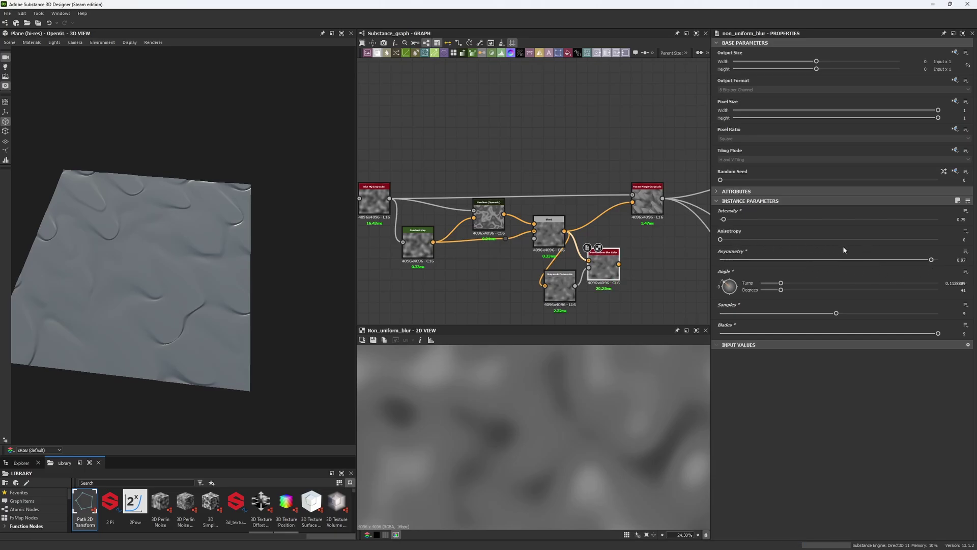
Connect the Non-Uniform Blur to the Vector Morph Grayscale vector input, set its Intensity to 22.64 and inspect the plane.
{"action": "middle_click_drag", "start_coordinate": [651, 262], "coordinate": [629, 275]}
{"action": "double_click", "coordinate": [626, 211]}
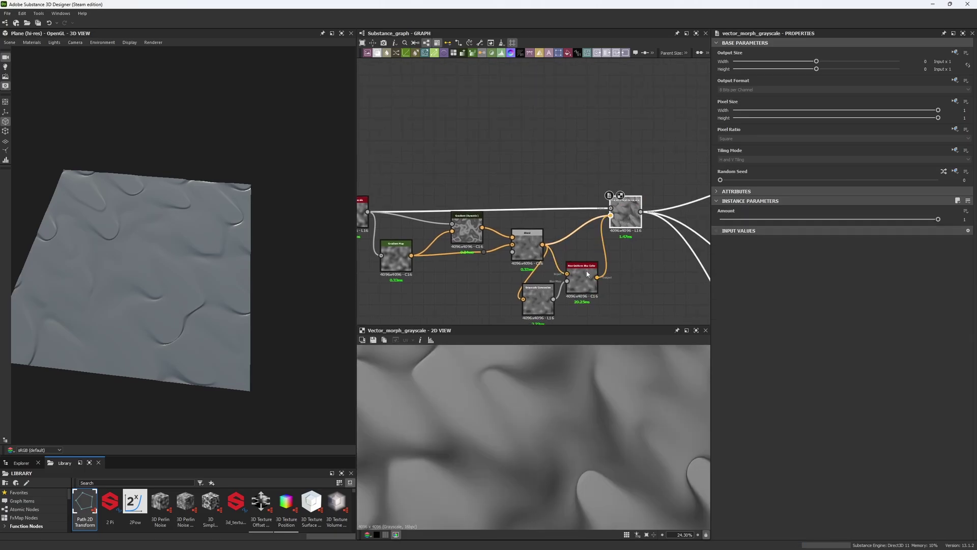
{"action": "left_click", "coordinate": [582, 270]}
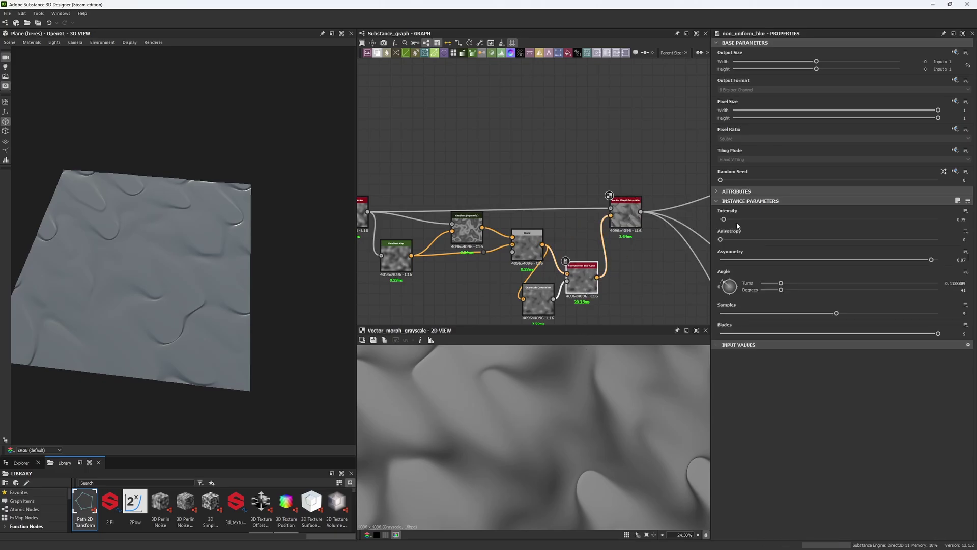
{"action": "left_click", "coordinate": [819, 219]}
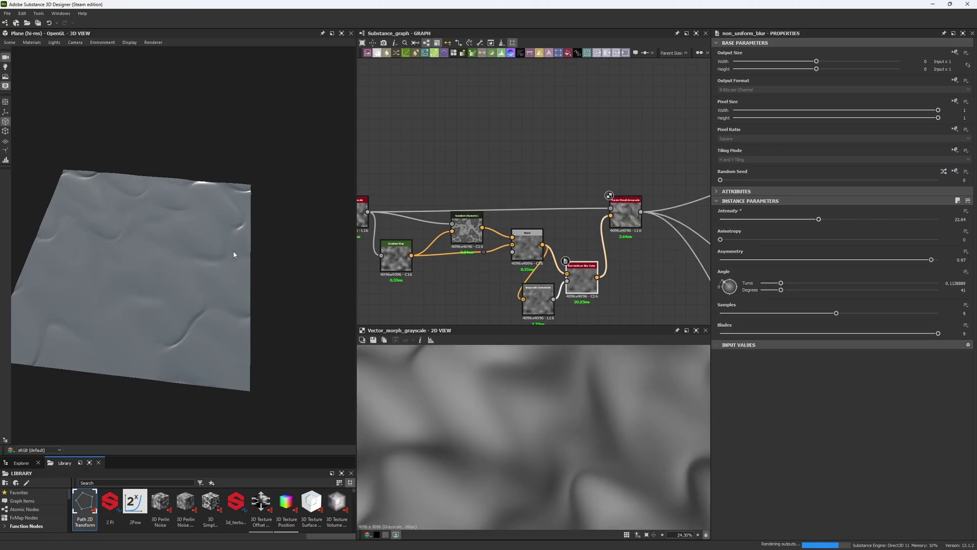
{"action": "left_click_drag", "start_coordinate": [233, 256], "coordinate": [104, 308]}
Try a Gaussian Noise Scale of 22, settle on 17 and inspect the folds on the 3D plane.
{"action": "middle_click_drag", "start_coordinate": [422, 265], "coordinate": [558, 243]}
{"action": "left_click", "coordinate": [382, 148]}
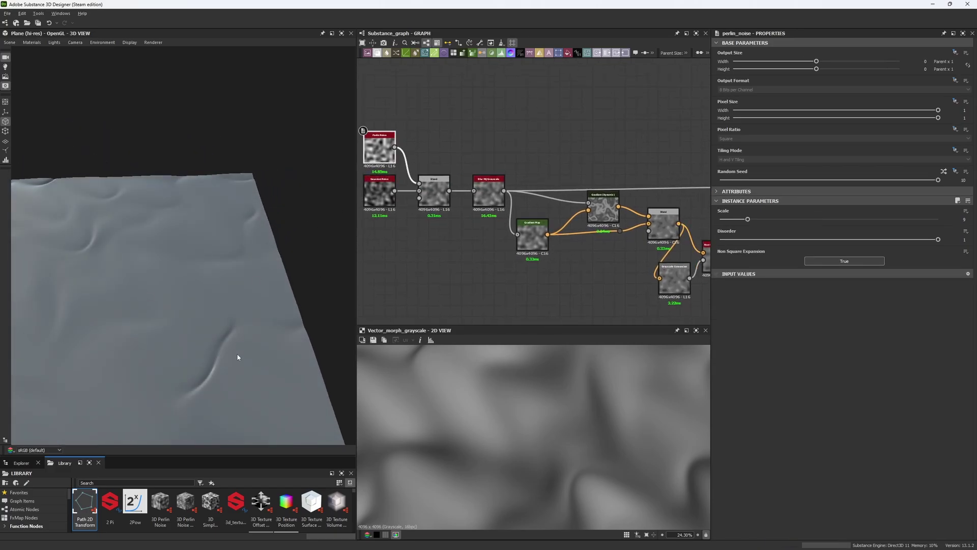
{"action": "left_click_drag", "start_coordinate": [233, 365], "coordinate": [199, 253]}
{"action": "left_click", "coordinate": [379, 192]}
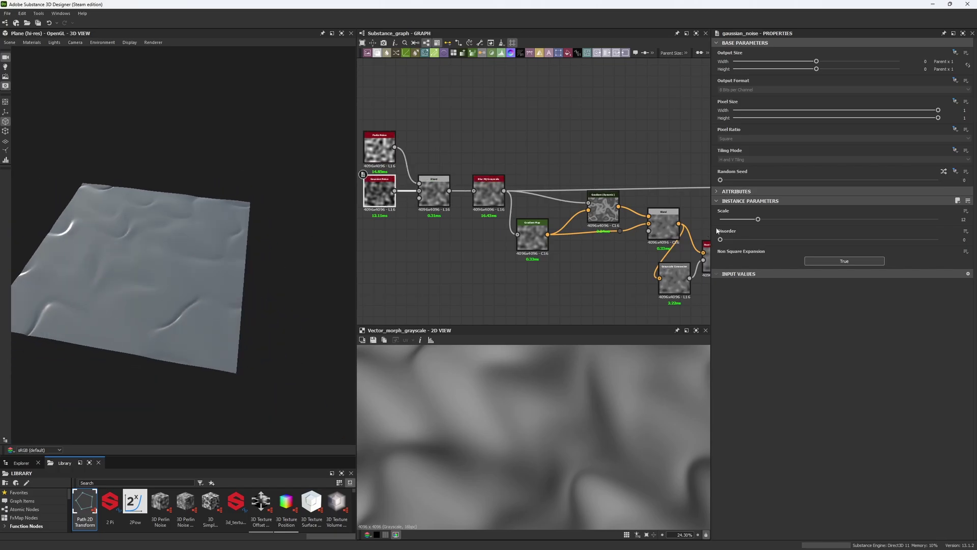
{"action": "left_click", "coordinate": [793, 219]}
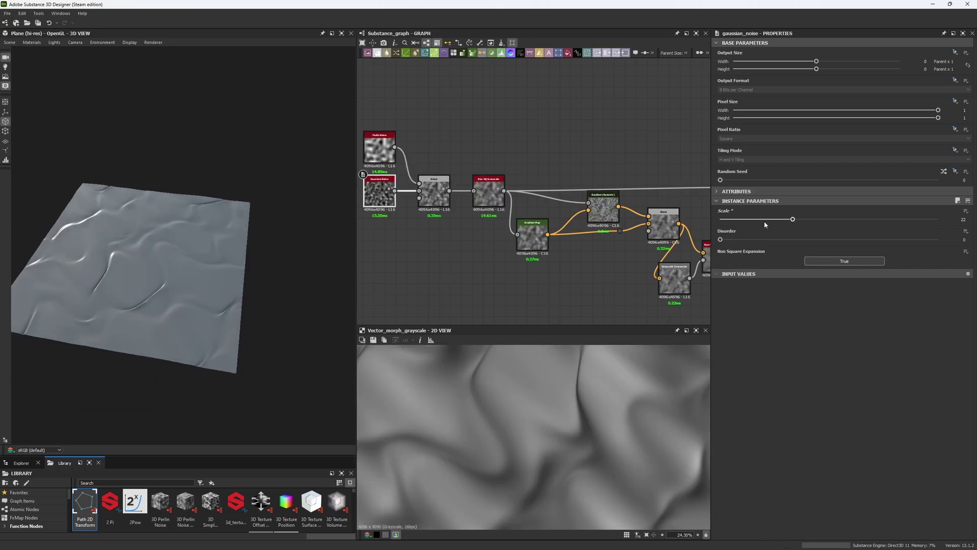
{"action": "left_click", "coordinate": [776, 218]}
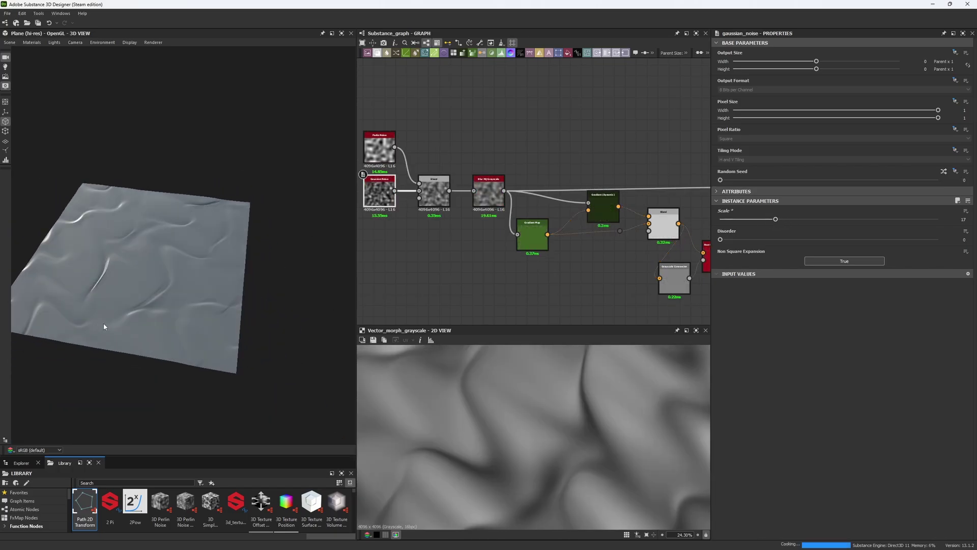
{"action": "left_click_drag", "start_coordinate": [105, 323], "coordinate": [352, 311]}
Set the Vector Morph Grayscale Amount to 0.76 and examine the folds on the plane from several angles.
{"action": "scroll", "coordinate": [498, 461], "scroll_direction": "down", "scroll_amount": 7}
{"action": "middle_click_drag", "start_coordinate": [599, 263], "coordinate": [373, 250]}
{"action": "left_click", "coordinate": [532, 176]}
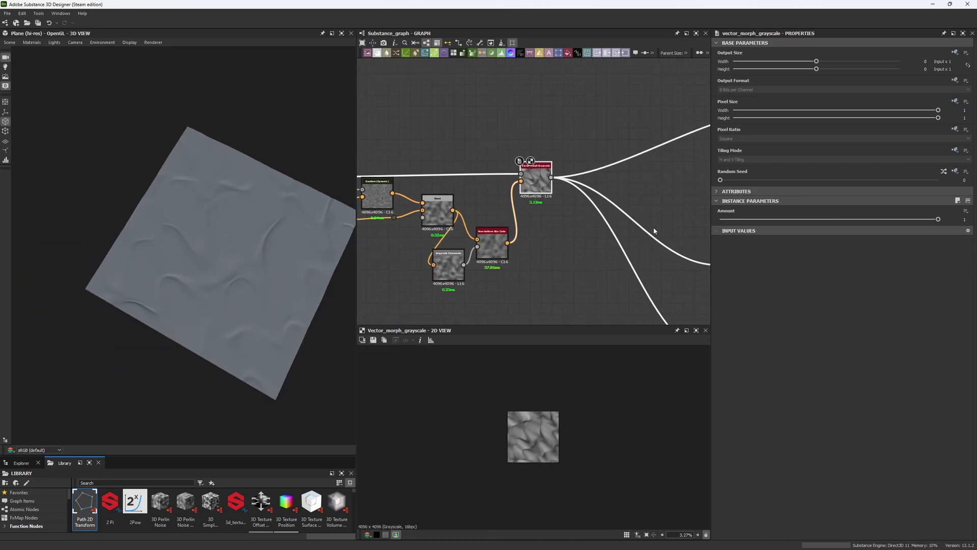
{"action": "left_click", "coordinate": [774, 219]}
{"action": "left_click", "coordinate": [886, 220]}
{"action": "left_click_drag", "start_coordinate": [282, 330], "coordinate": [324, 272]}
{"action": "left_click_drag", "start_coordinate": [184, 189], "coordinate": [270, 279]}
{"action": "scroll", "coordinate": [193, 286], "scroll_direction": "up", "scroll_amount": 4}
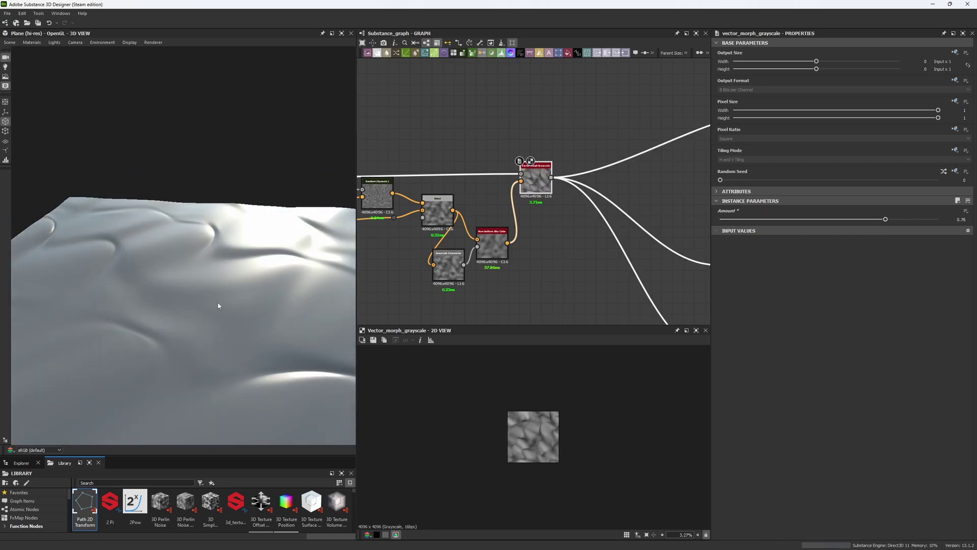